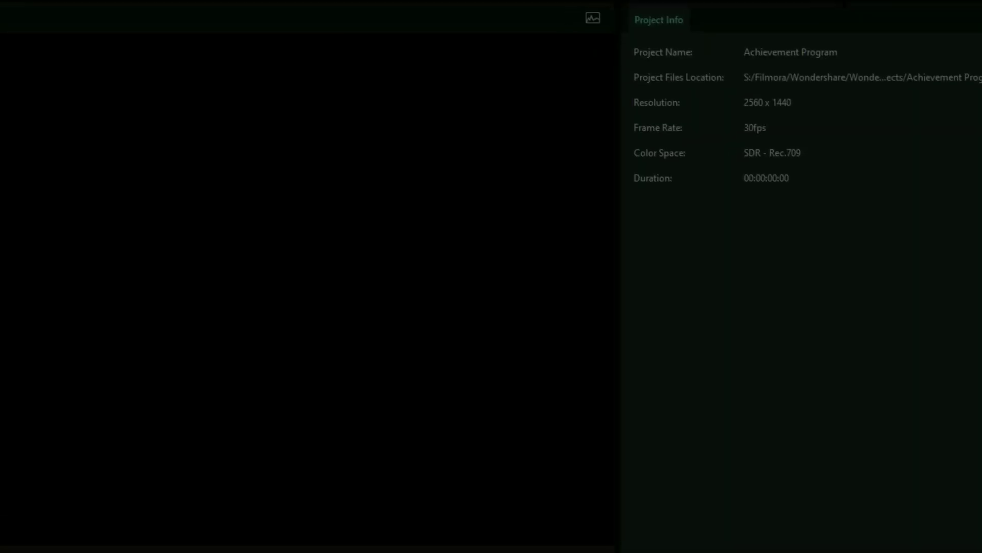
- Open the account's Achievement page and list all four locked rewards next to My Badges
click(770, 18)
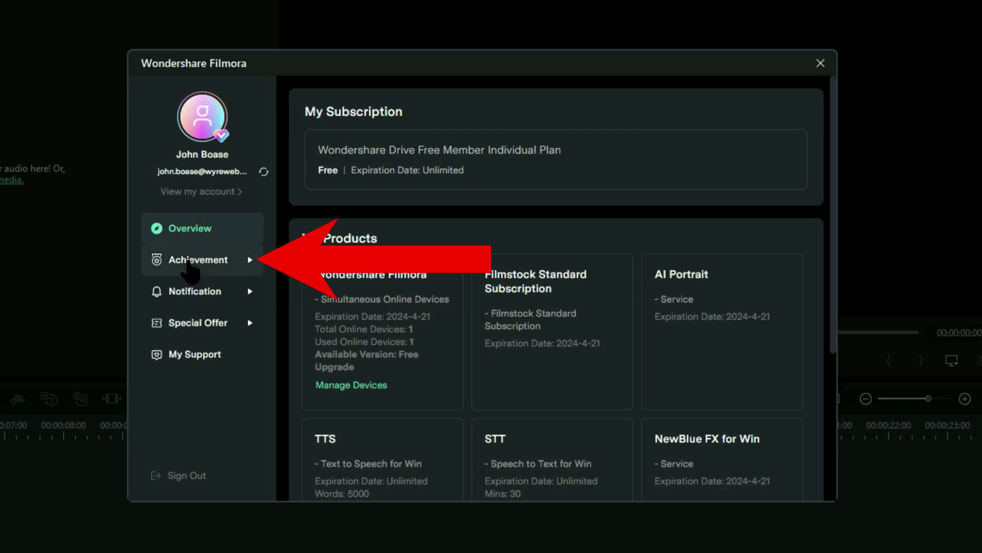
click(191, 262)
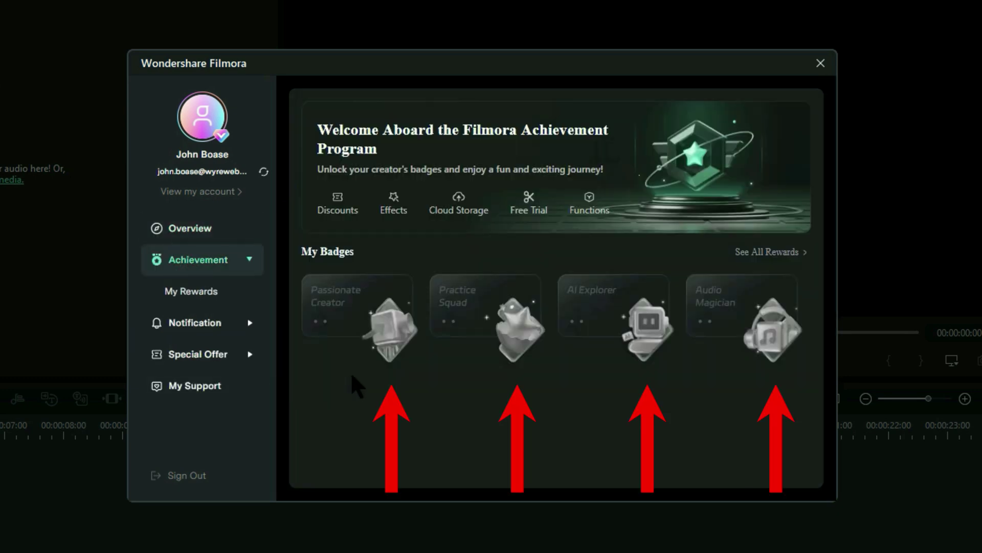
mouse_move(697, 367)
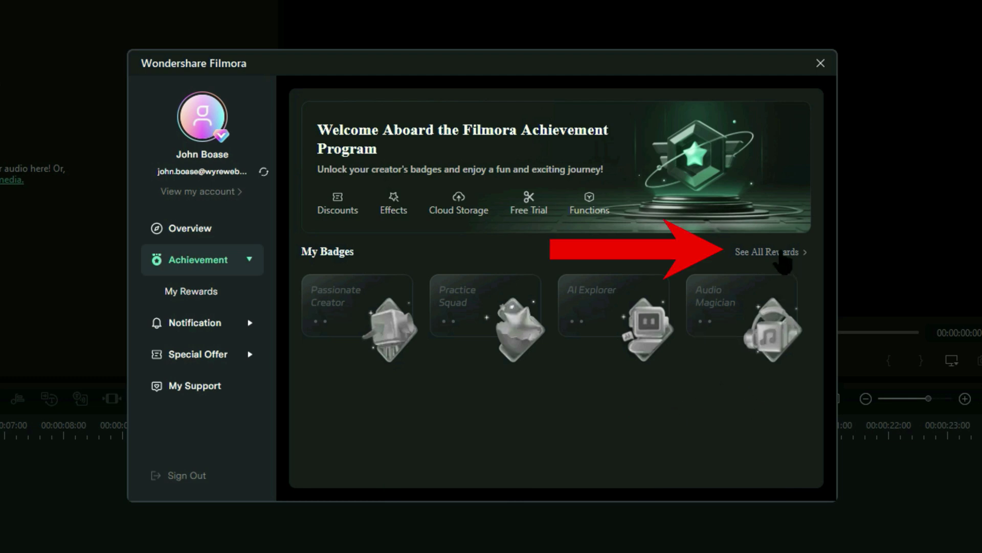
click(781, 254)
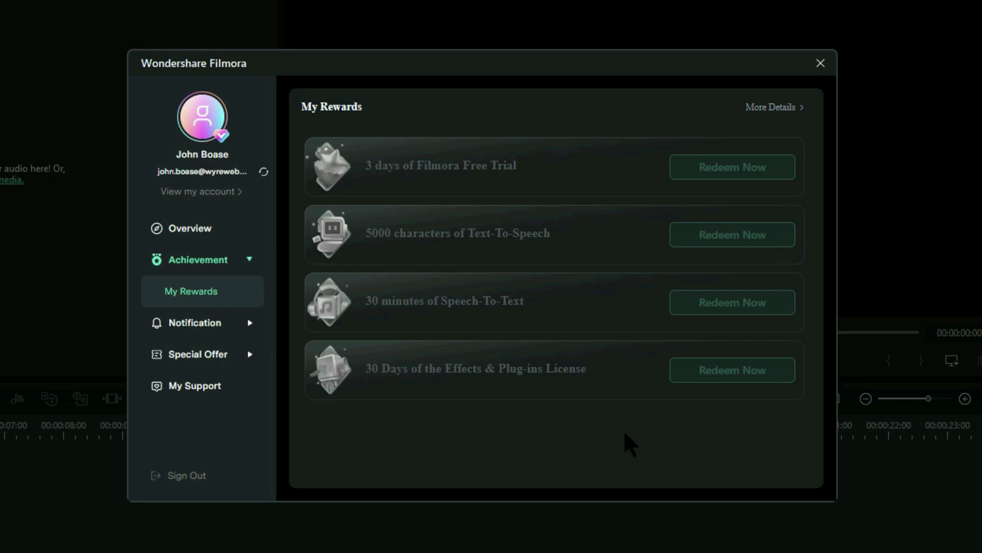
mouse_move(731, 168)
mouse_move(728, 231)
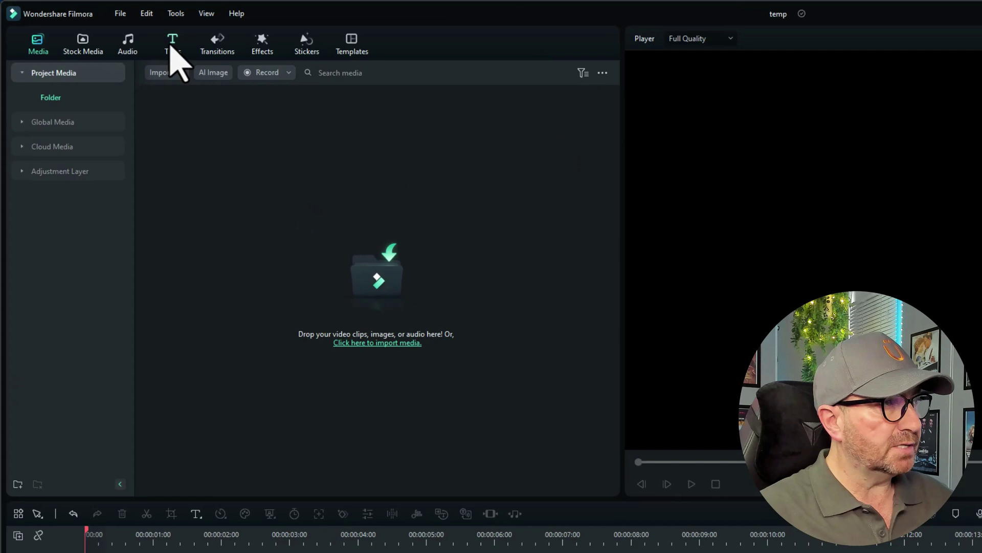
- Search the Titles library for 'DEF'
click(172, 45)
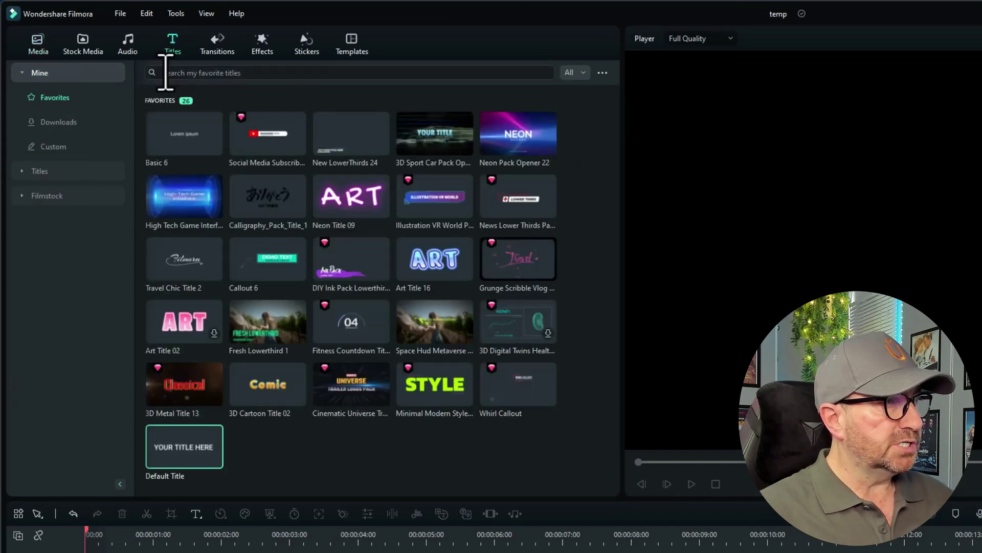
click(168, 73)
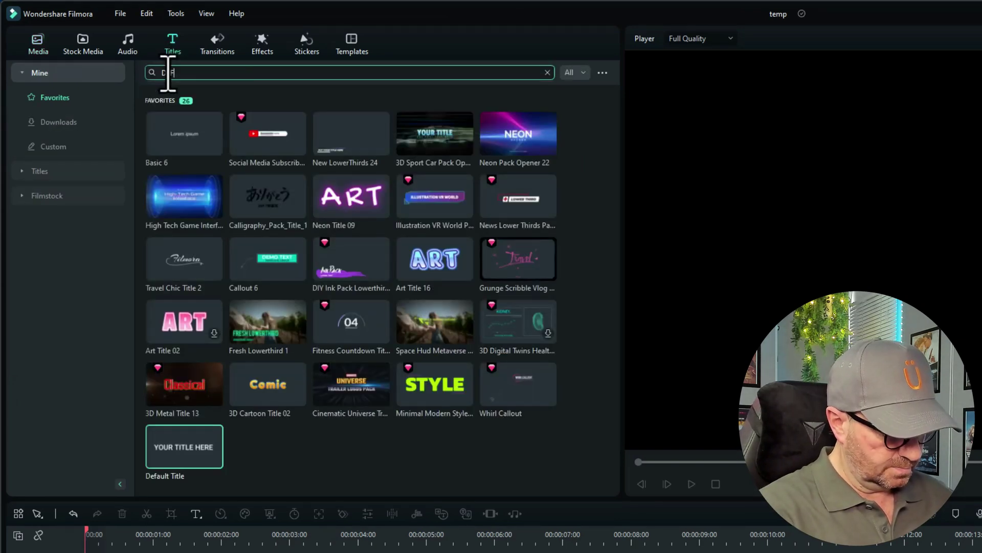
text(DEF)
key(Return)
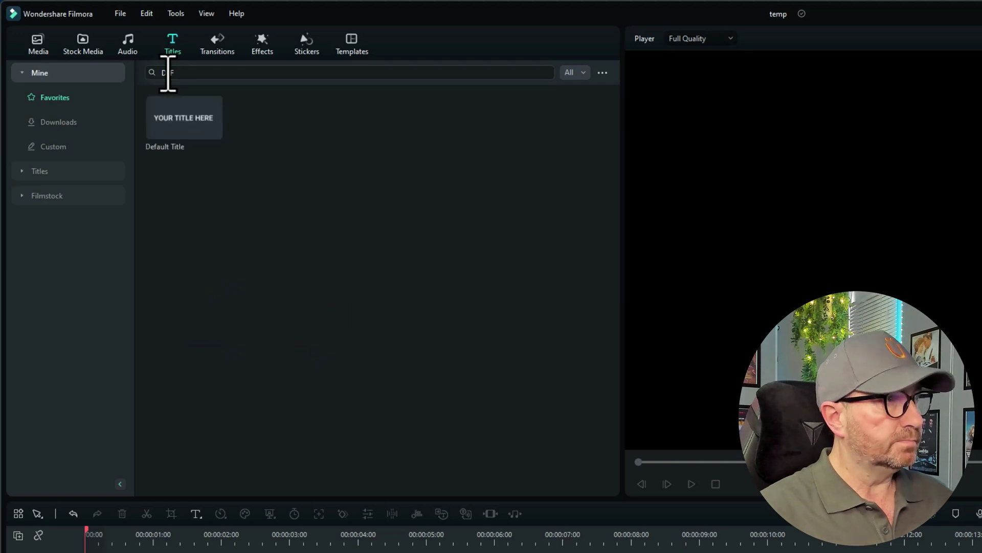
- Place the Default Title at the start of the timeline and show its animation presets
click(217, 238)
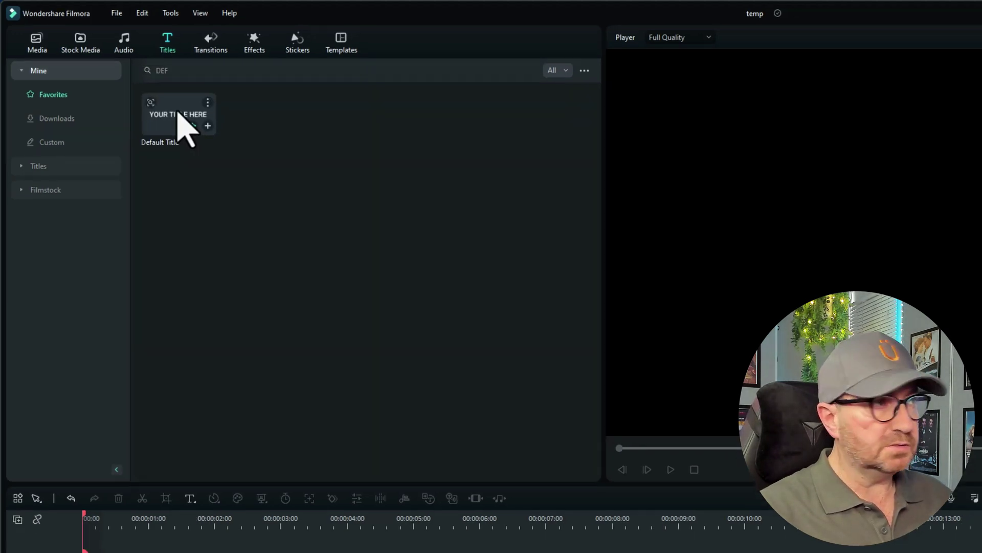
drag(176, 110, 92, 552)
drag(58, 483, 60, 481)
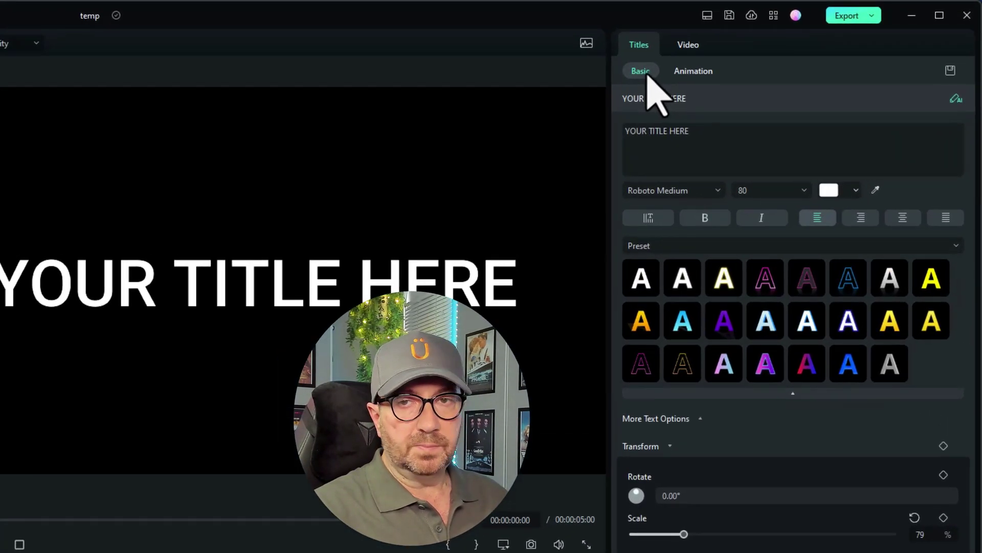
click(693, 74)
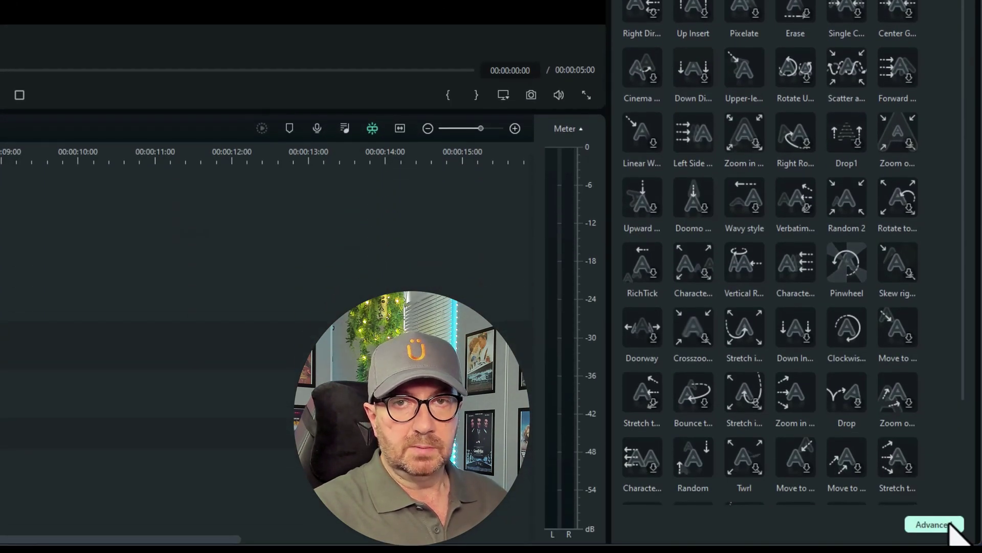
- Open Advanced Text Edit and set the title text fill to orange
click(947, 524)
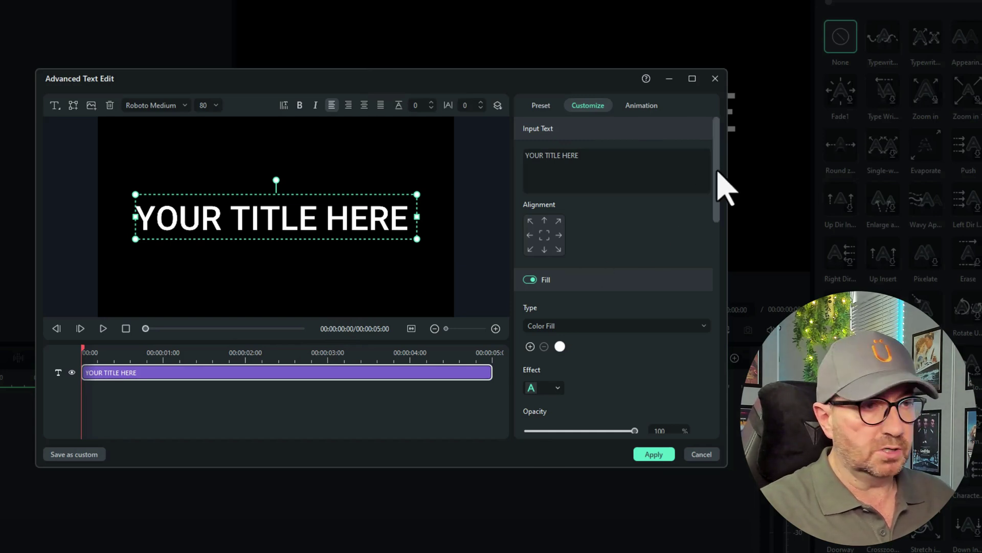
drag(717, 172, 719, 193)
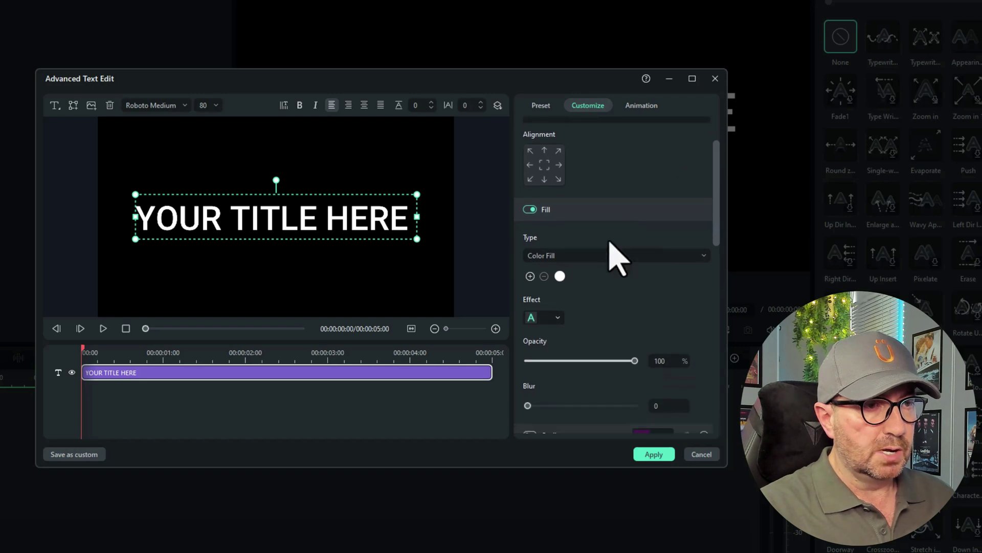
click(560, 275)
click(634, 318)
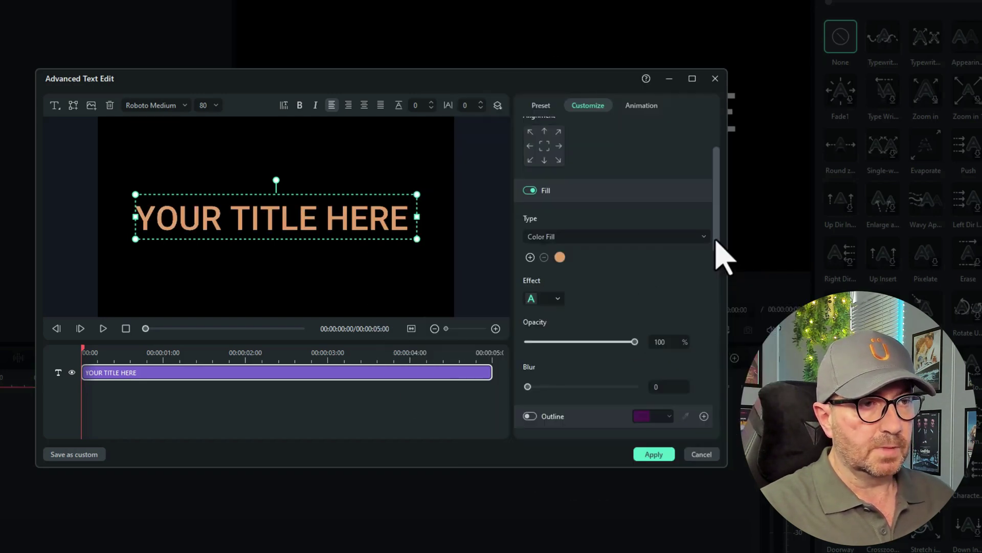
- Enable an outline on the title text and make it dark red
drag(715, 239, 722, 292)
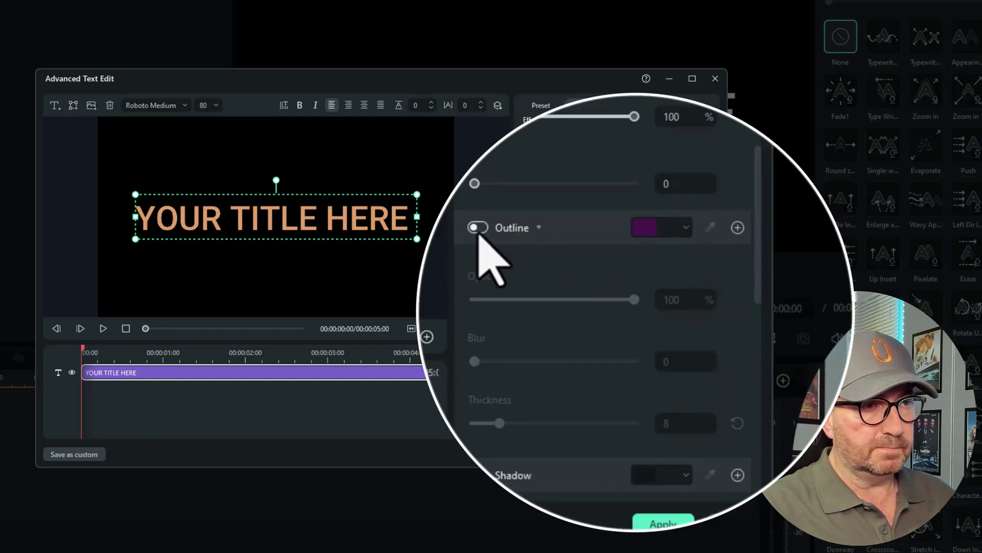
click(478, 228)
click(635, 228)
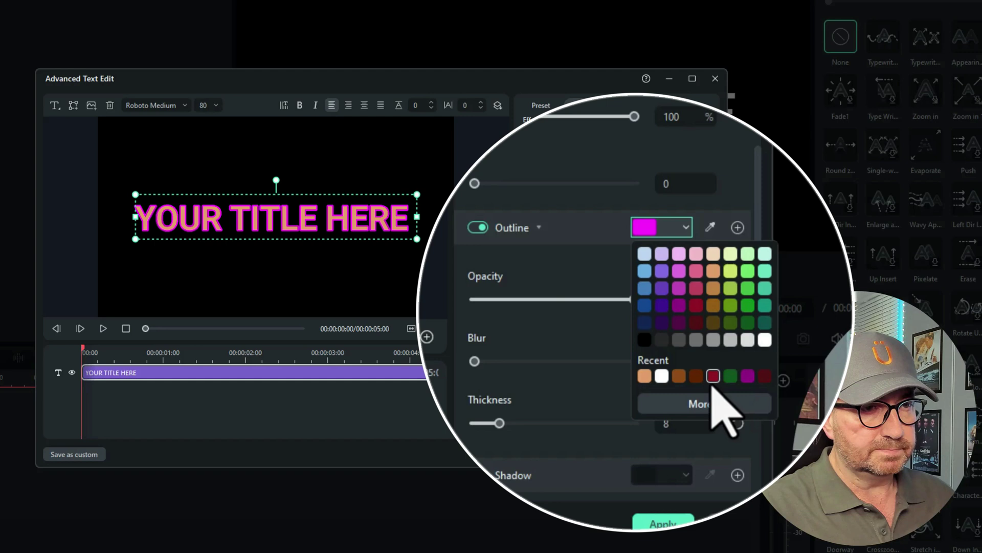
click(696, 325)
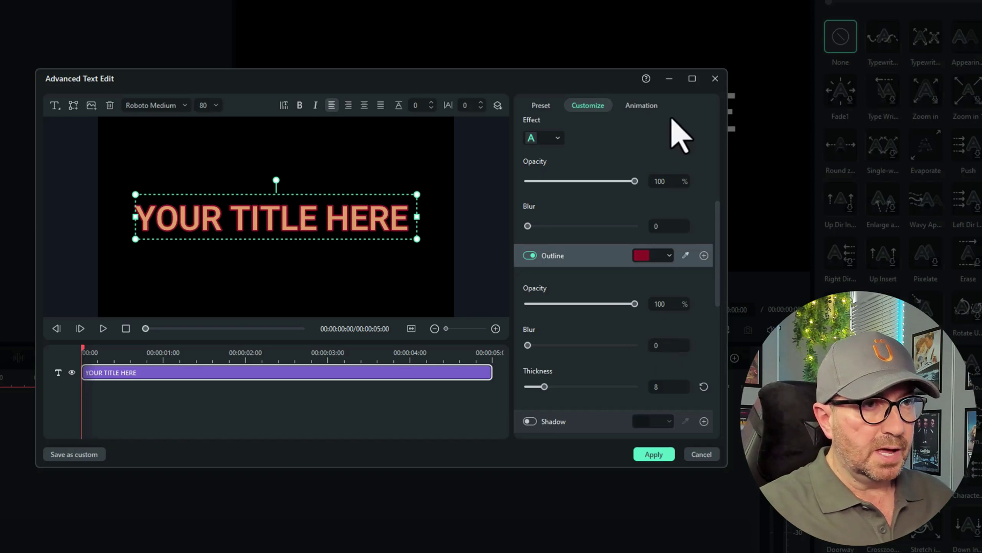
- Apply a typewriter In animation to the title and preview it
click(644, 109)
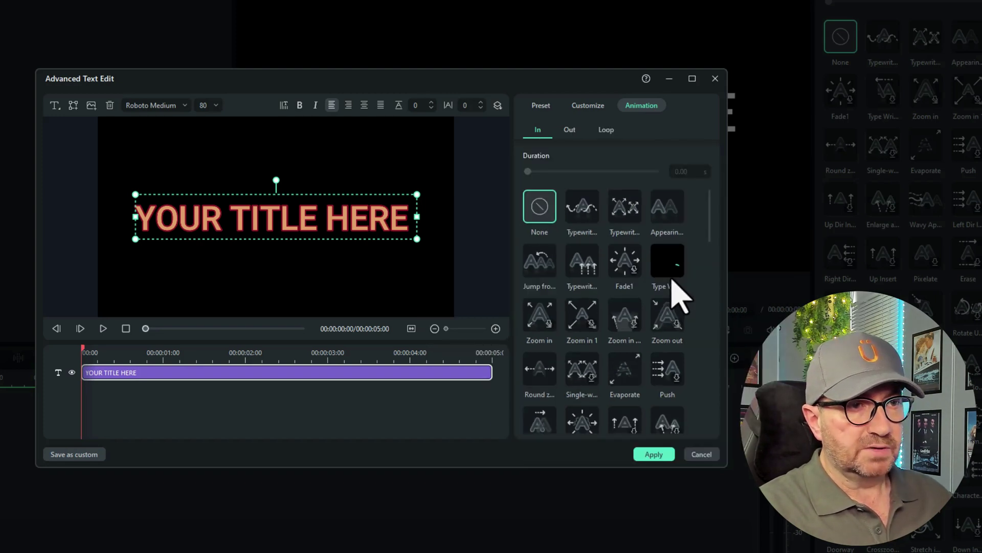
click(665, 297)
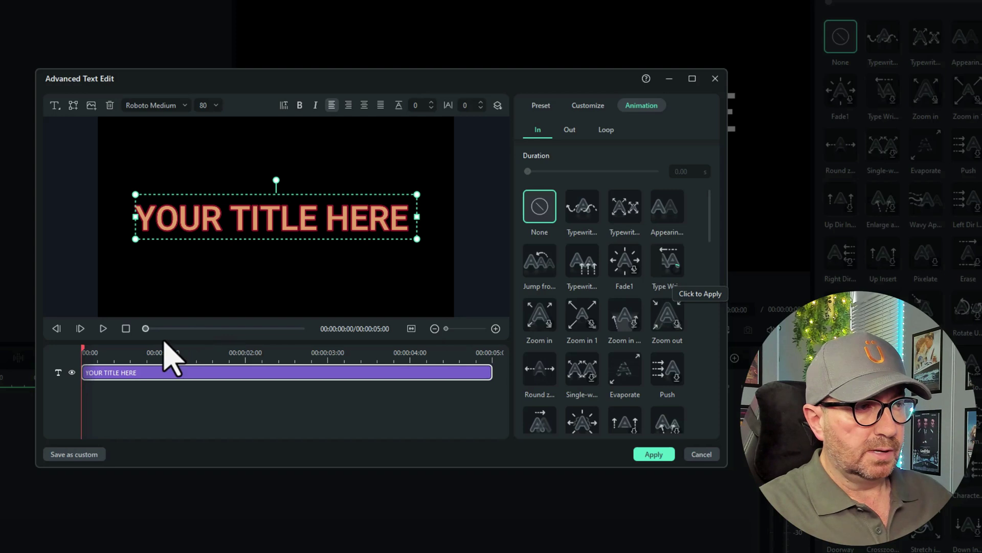
click(103, 329)
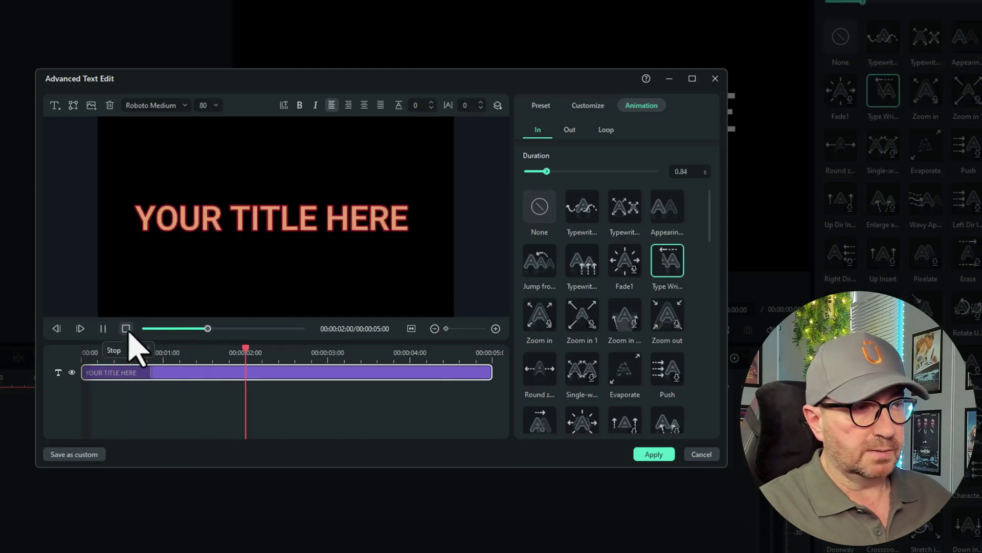
click(127, 329)
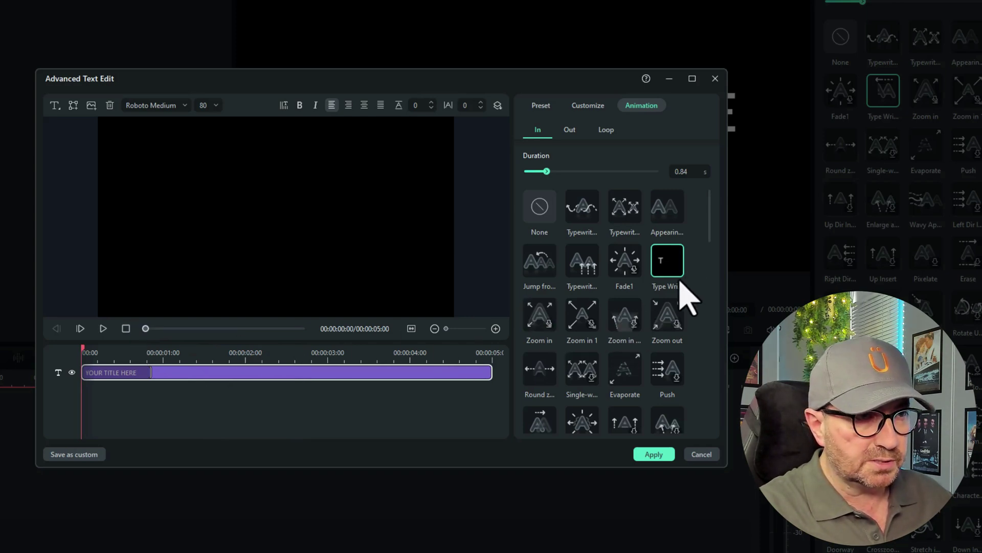
- Try the Push In preset, then switch to Scatter at 0.84 s duration
drag(710, 218, 710, 250)
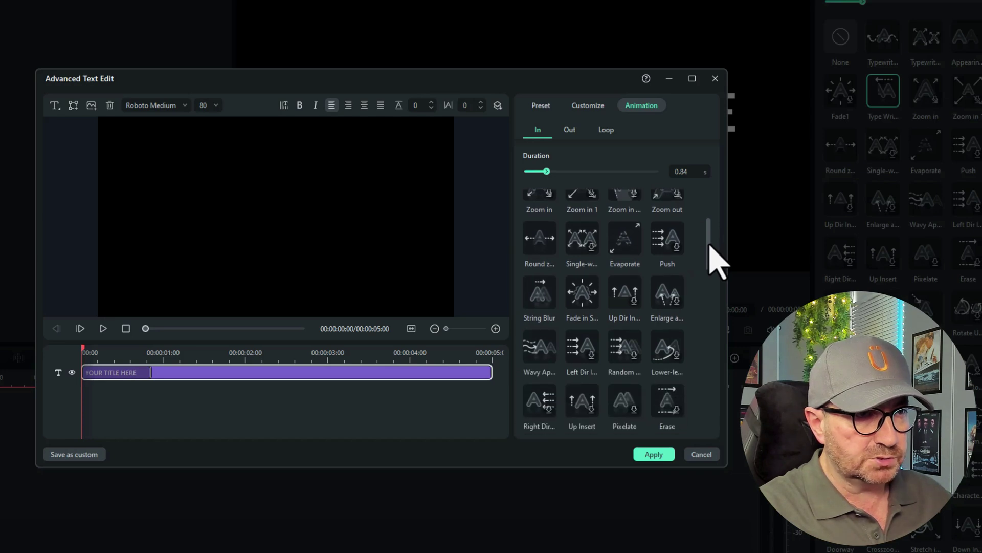
click(667, 250)
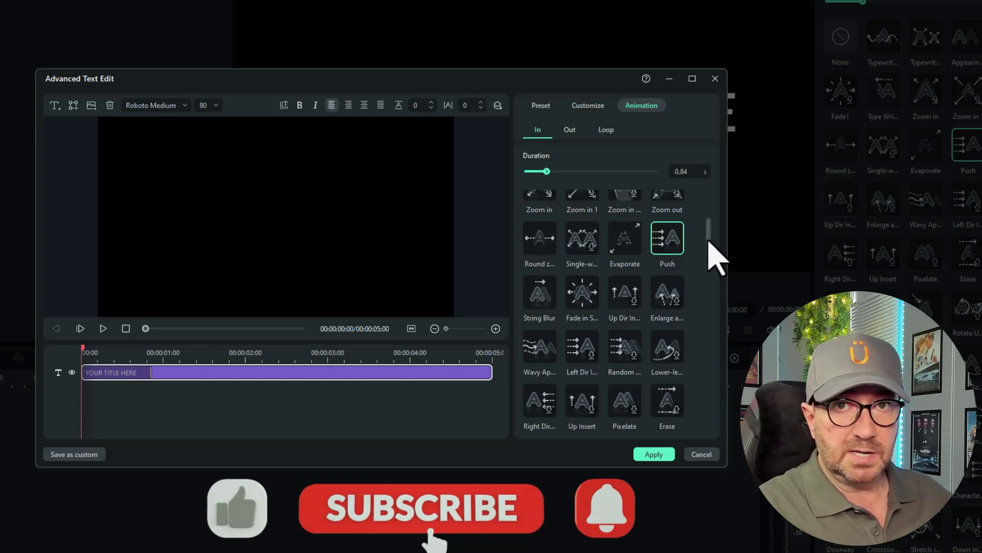
scroll(711, 248, down, 1)
drag(710, 244, 708, 281)
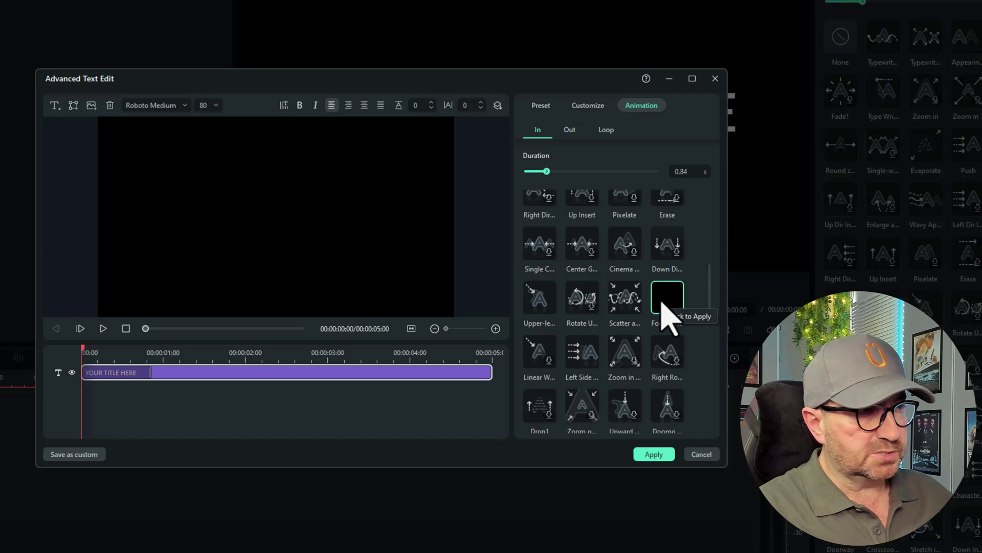
click(666, 307)
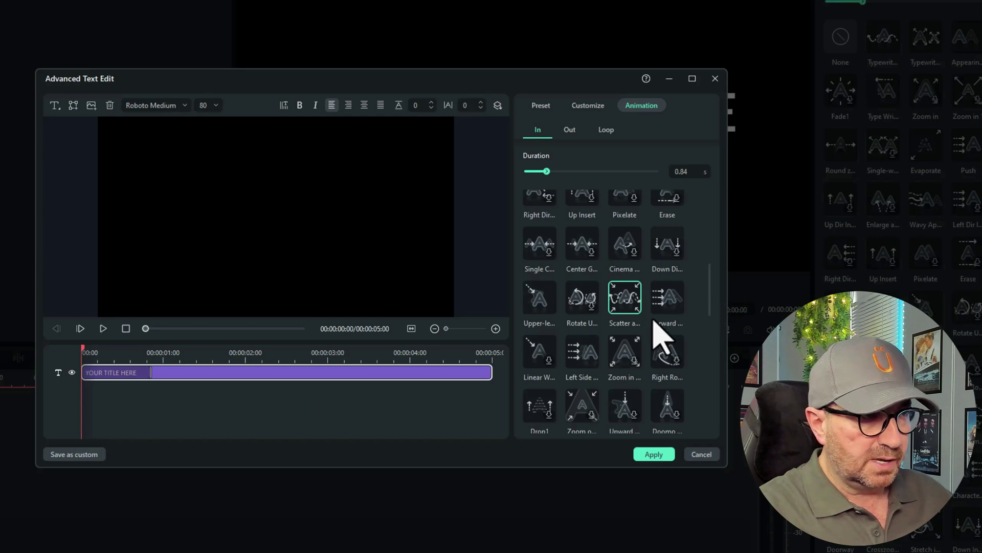
- Scrub and replay the in-animation preview, showing the title at 00:00:01:25
click(210, 353)
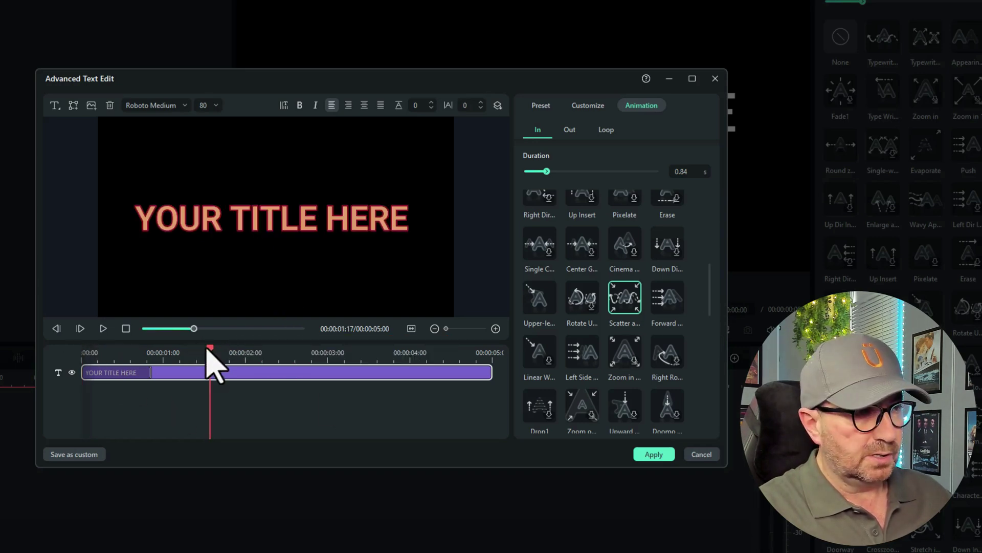
drag(210, 353, 247, 364)
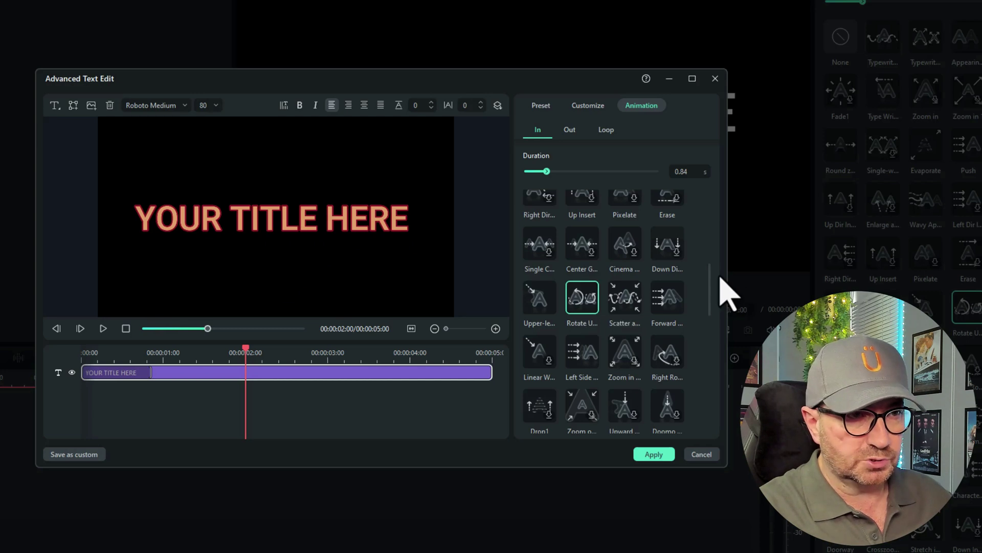
drag(708, 274, 706, 324)
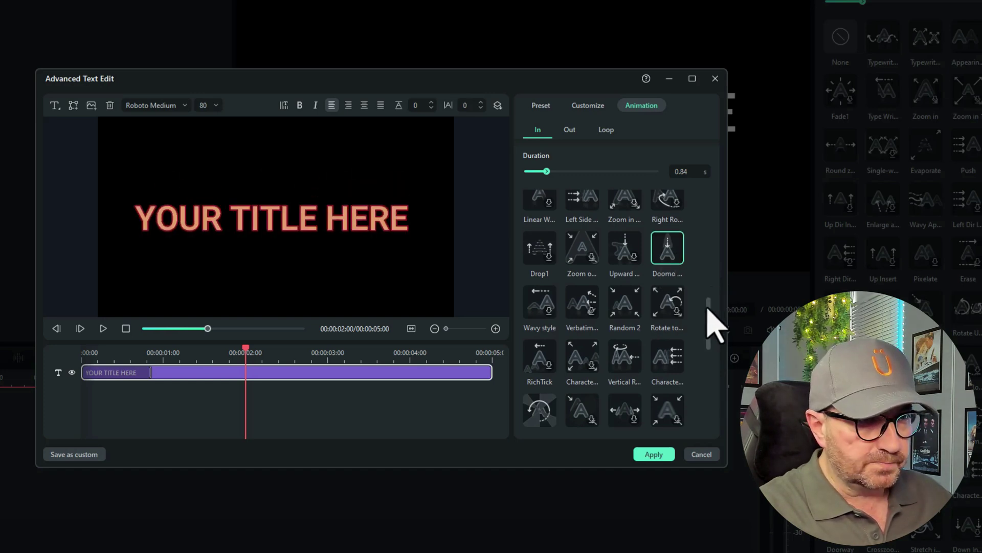
scroll(714, 325, down, 2)
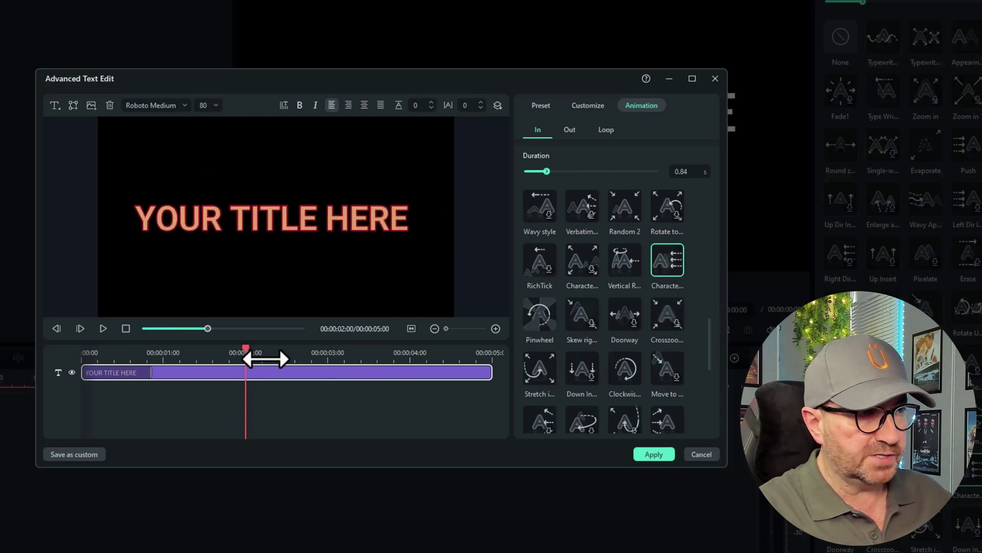
click(126, 328)
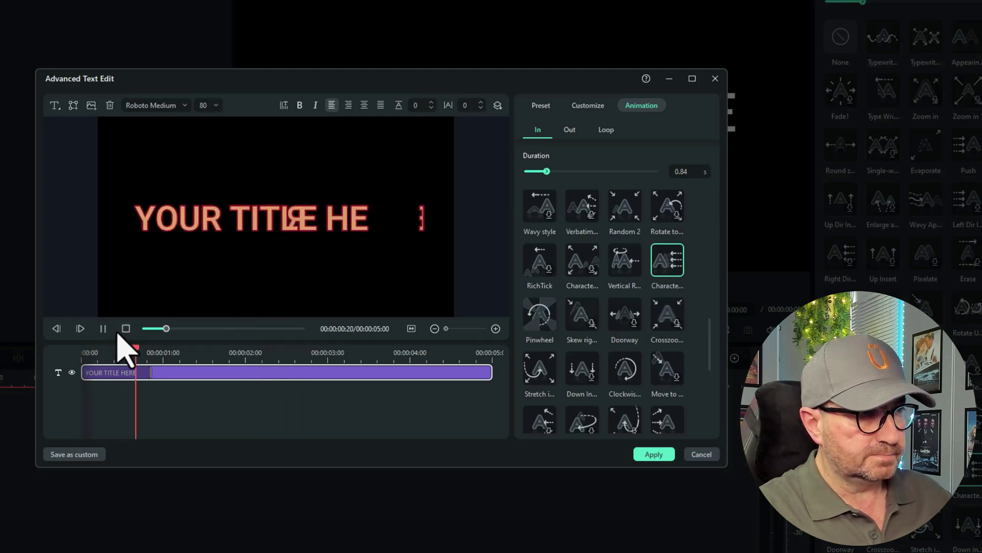
click(126, 328)
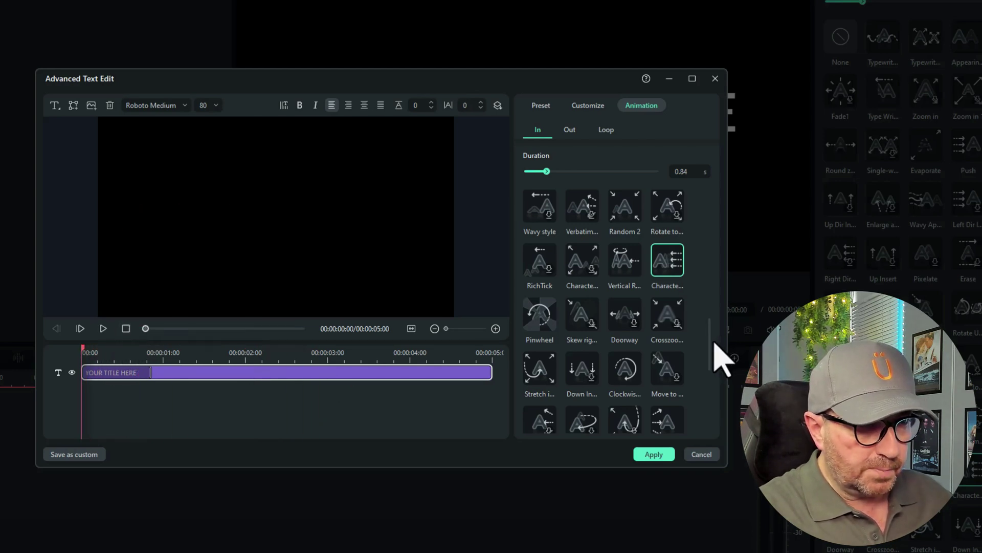
drag(710, 344, 709, 362)
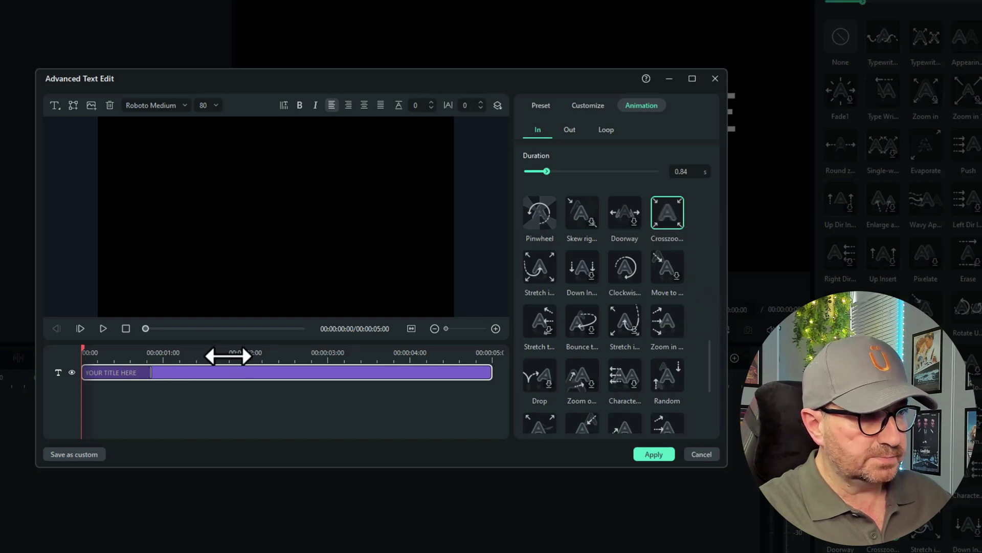
click(231, 355)
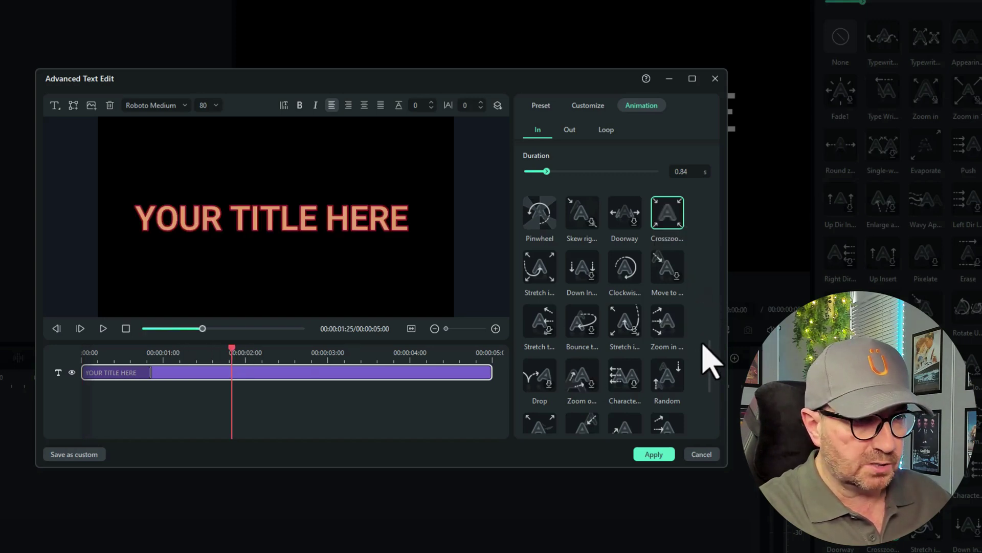
- Preview Stretch and Twirl in-animations, settle on Doorway, and bring up the Out choices
drag(710, 354, 708, 408)
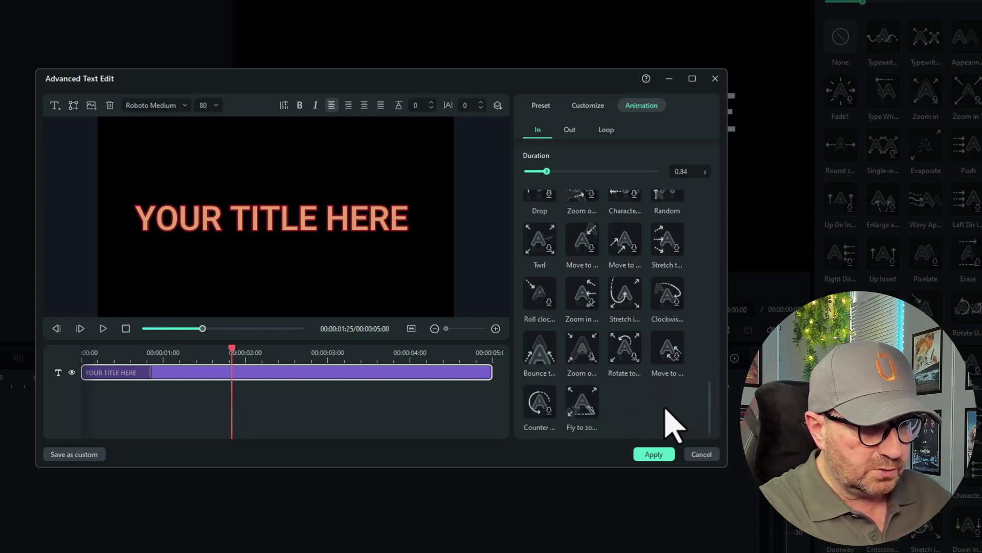
click(619, 305)
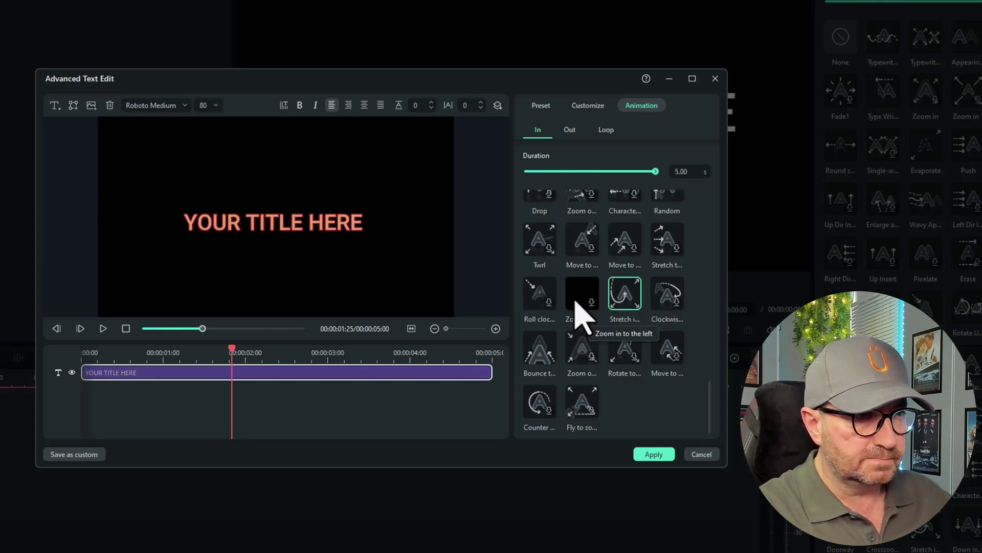
click(542, 249)
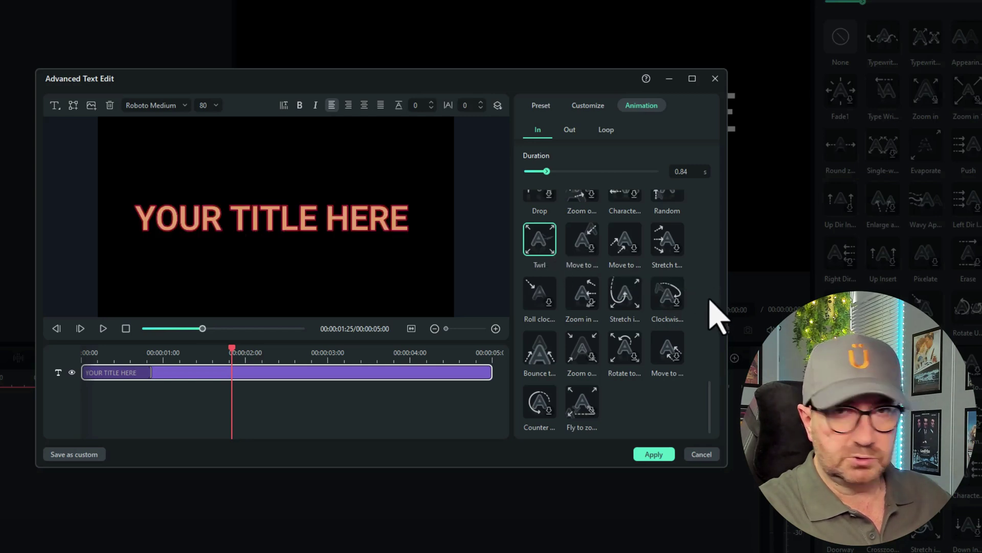
drag(708, 396, 706, 353)
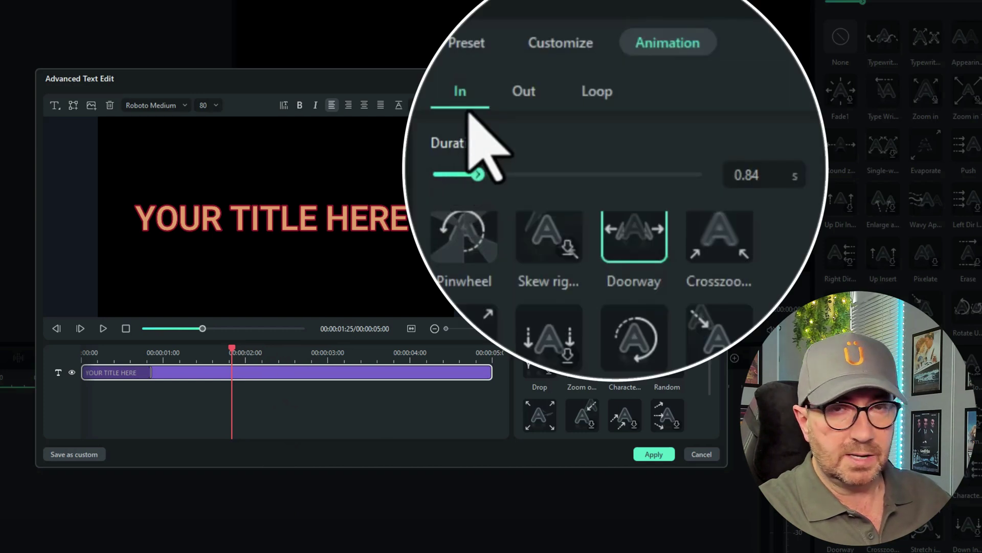
click(527, 91)
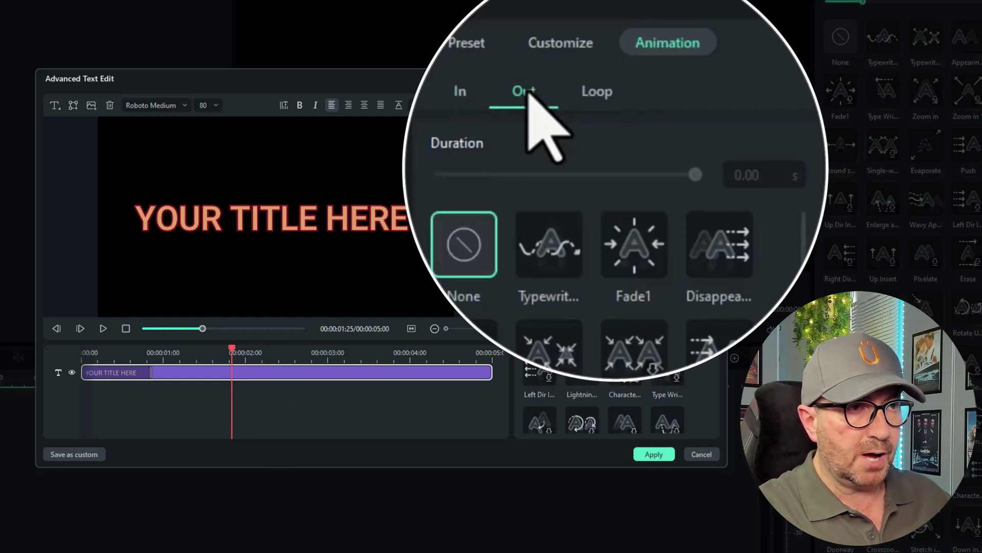
- Return to the In animations and replay the Doorway preview from the start
click(460, 92)
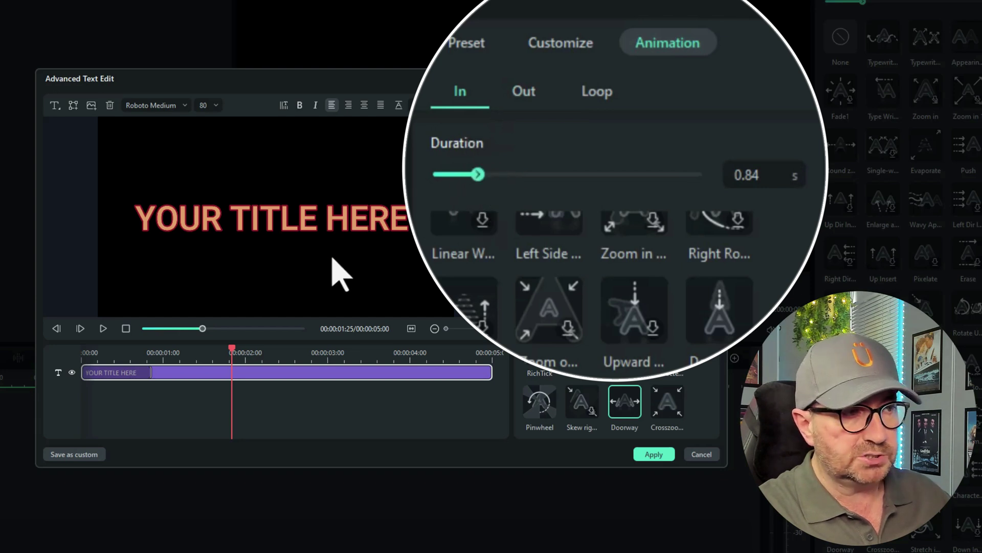
key(Home)
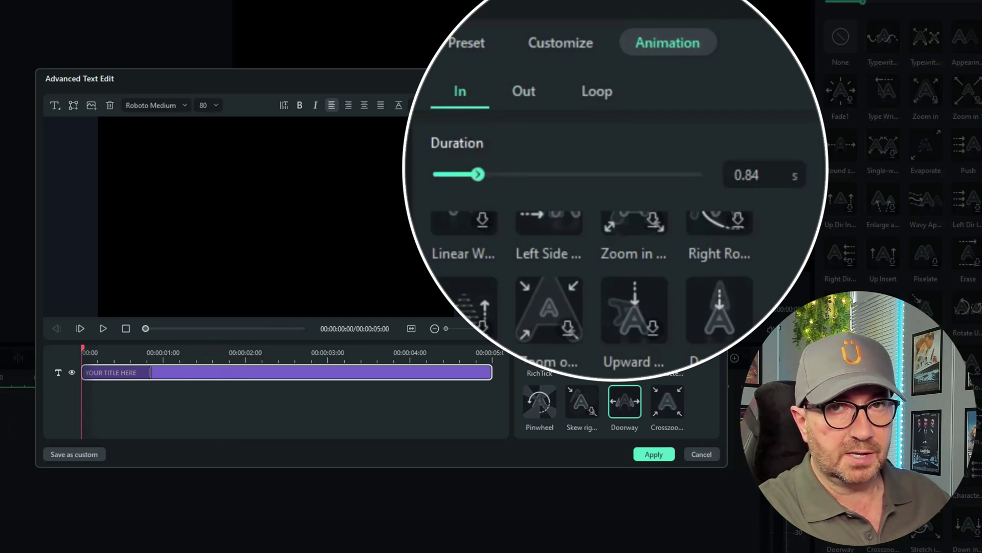
click(103, 328)
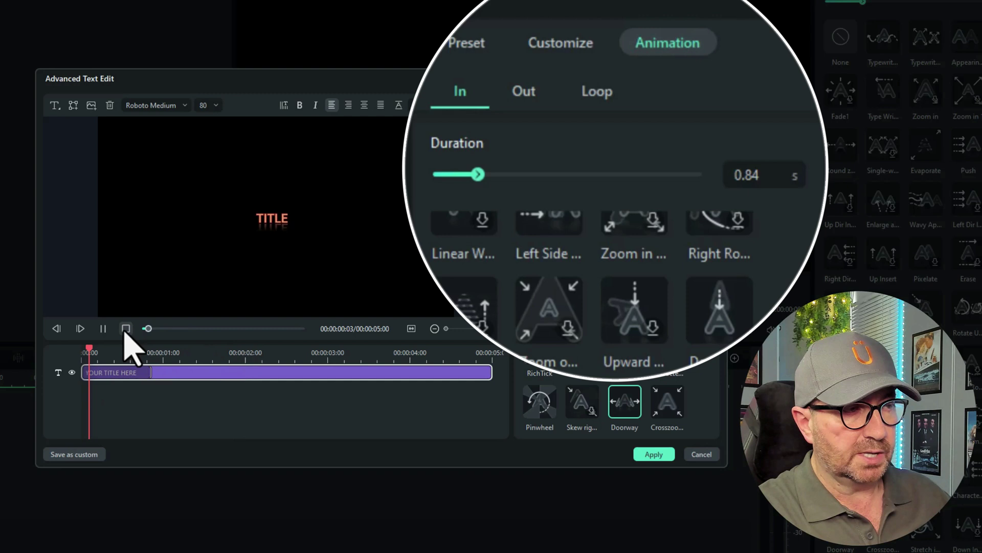
click(126, 328)
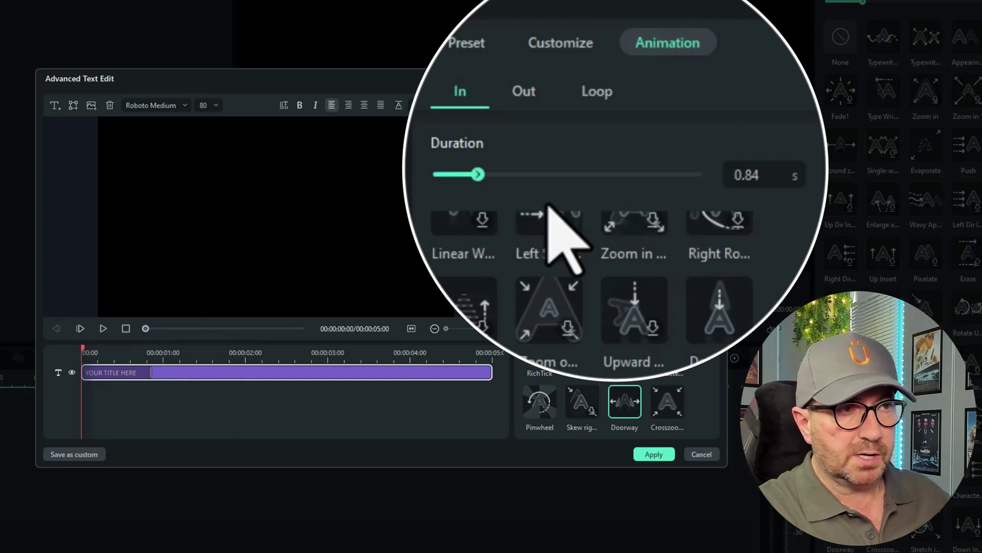
- Try Doorway durations of 4.21, 2.46, 1.27, 1.91 and 3.96 s, ending at 0.85 s
click(479, 175)
drag(545, 171, 648, 182)
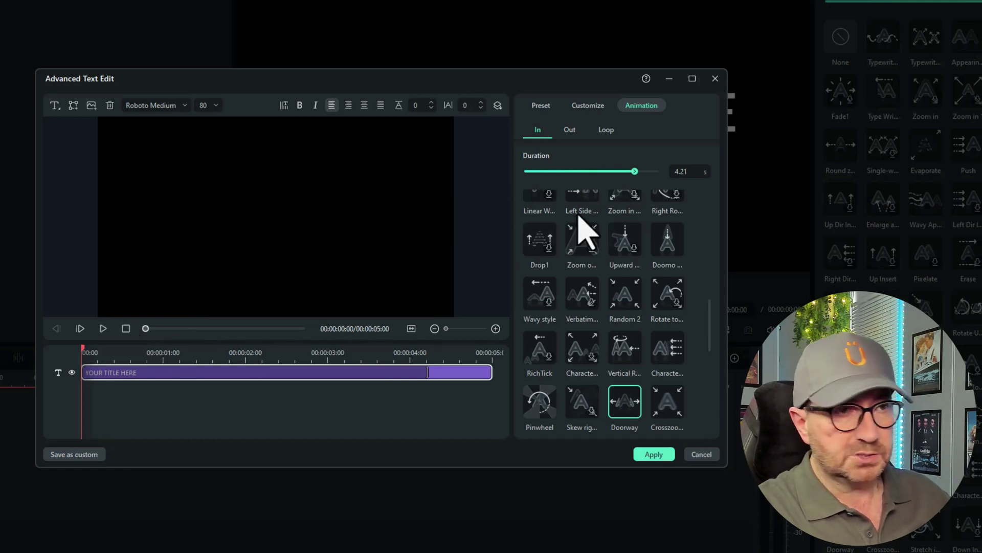
drag(635, 172, 589, 172)
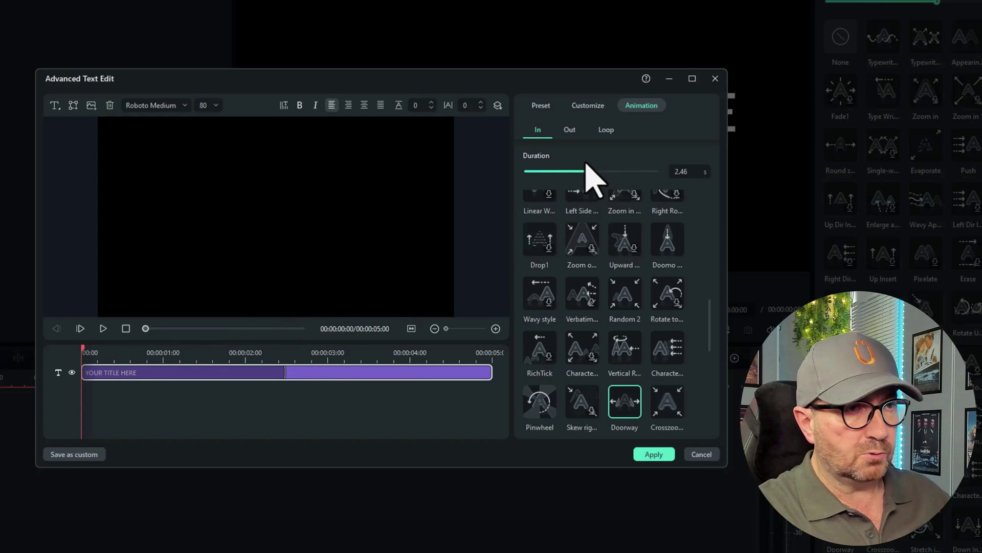
drag(589, 171, 550, 172)
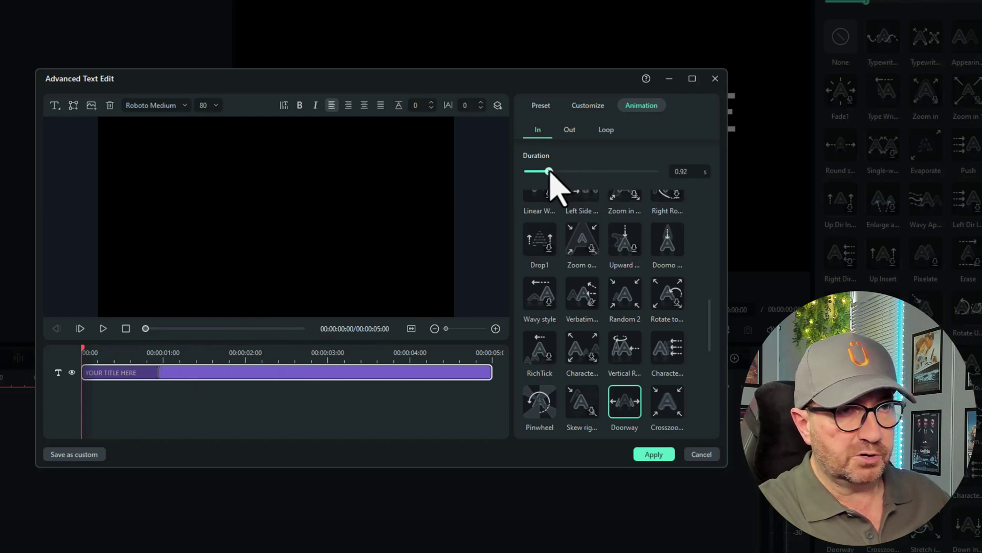
mouse_move(550, 172)
mouse_down()
mouse_move(580, 172)
mouse_move(559, 172)
mouse_up()
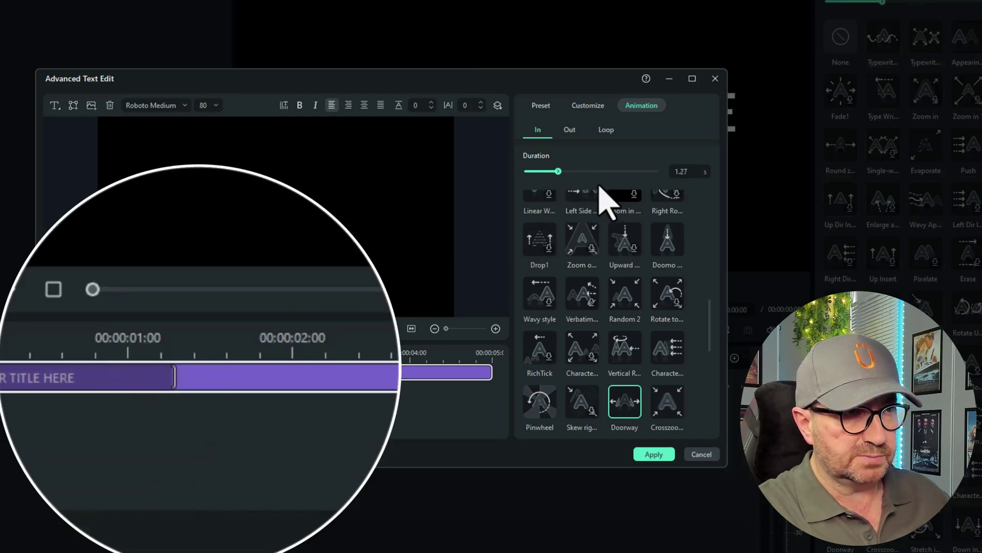
drag(559, 172, 575, 172)
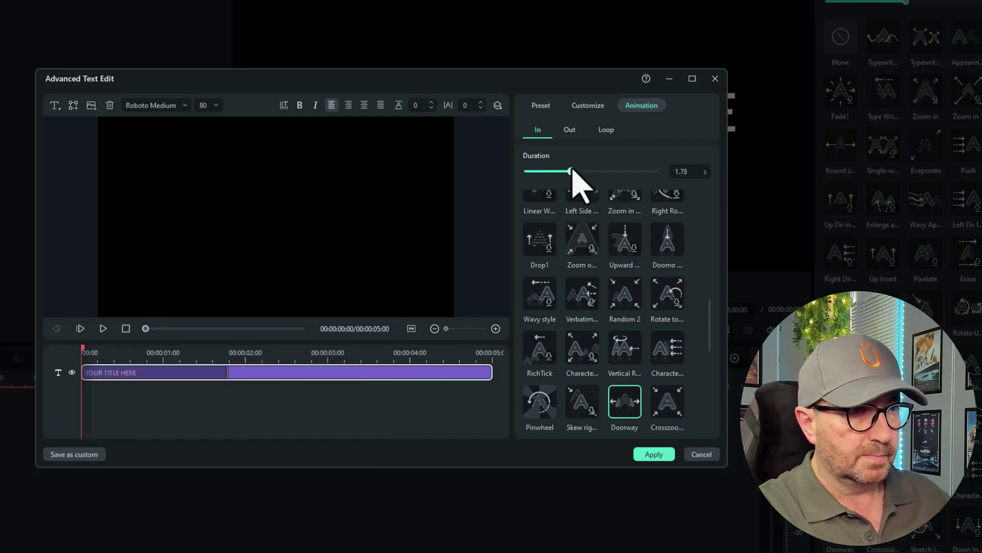
drag(572, 172, 627, 172)
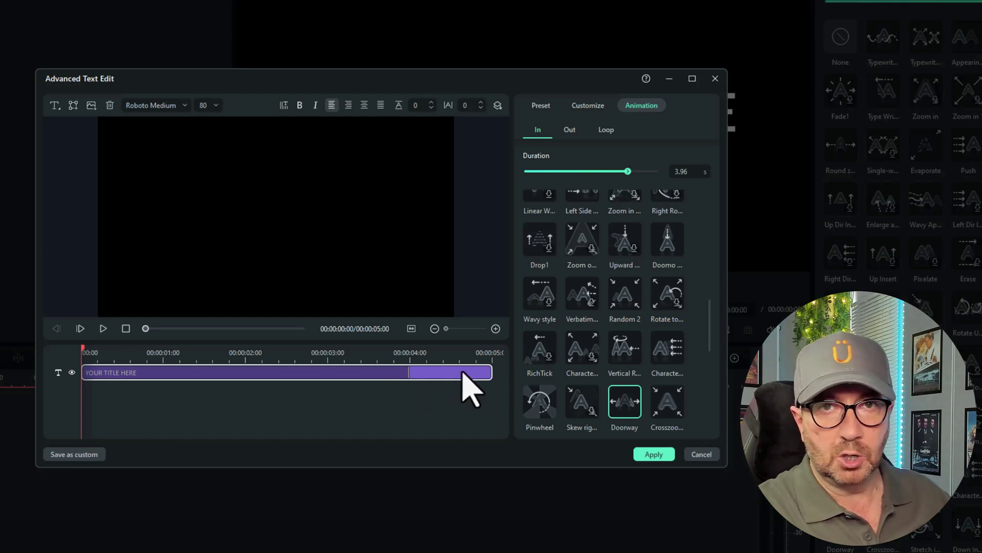
mouse_move(628, 172)
mouse_down()
mouse_move(585, 184)
mouse_move(547, 174)
mouse_up()
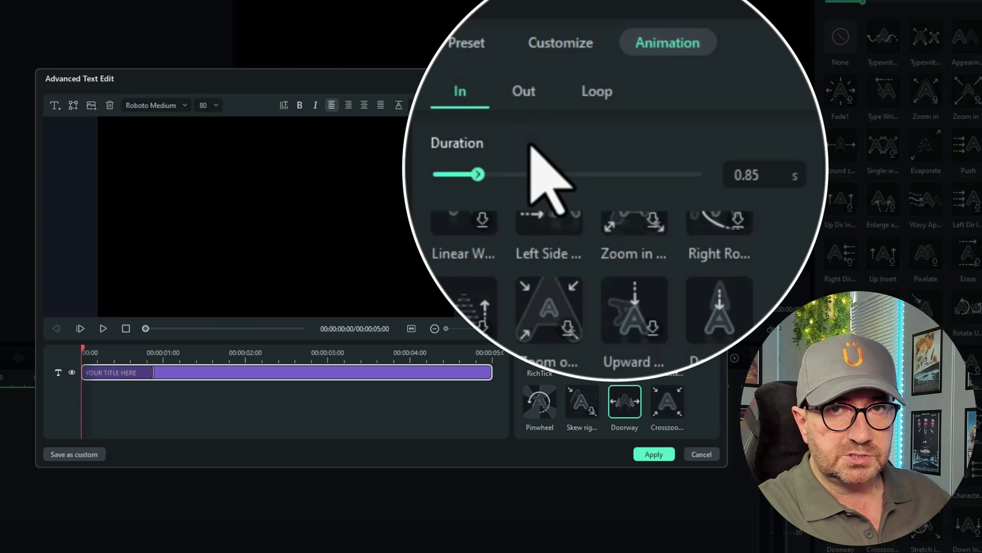
- Apply the Disappear Out animation to the title and preview it
click(570, 131)
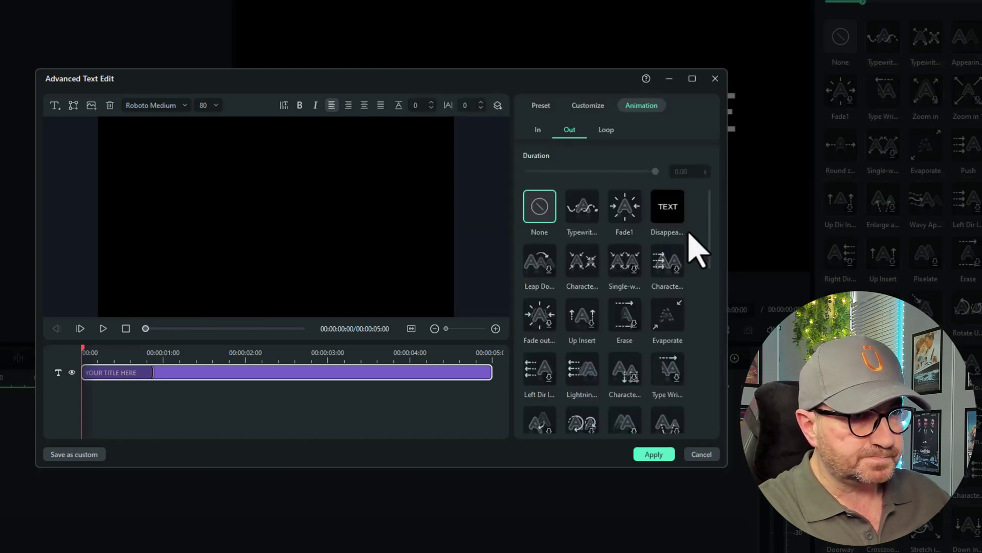
click(664, 213)
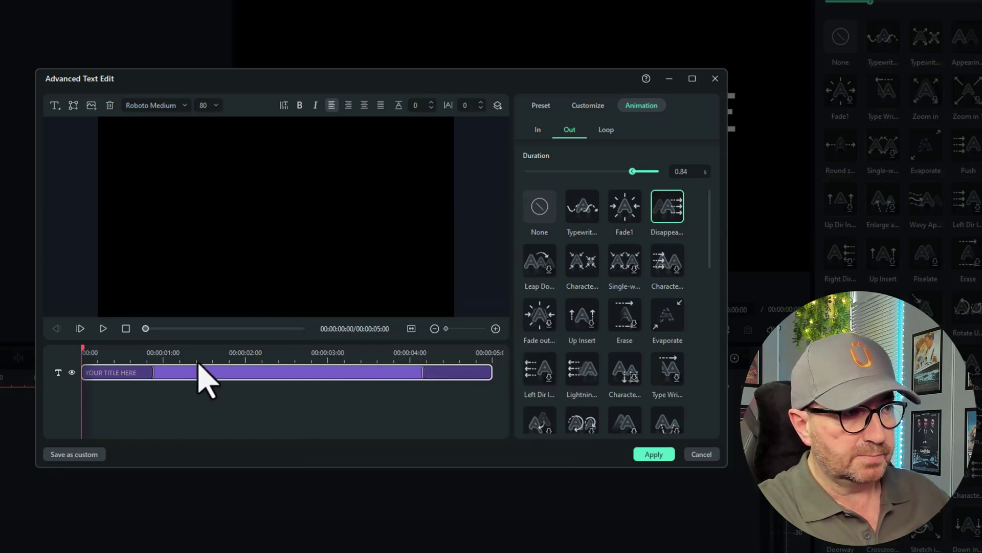
click(103, 329)
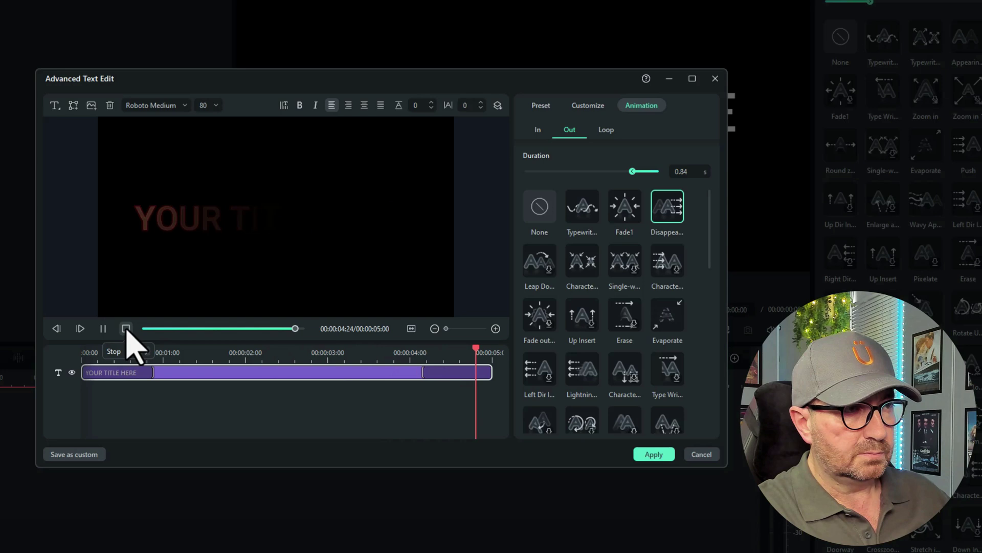
click(126, 328)
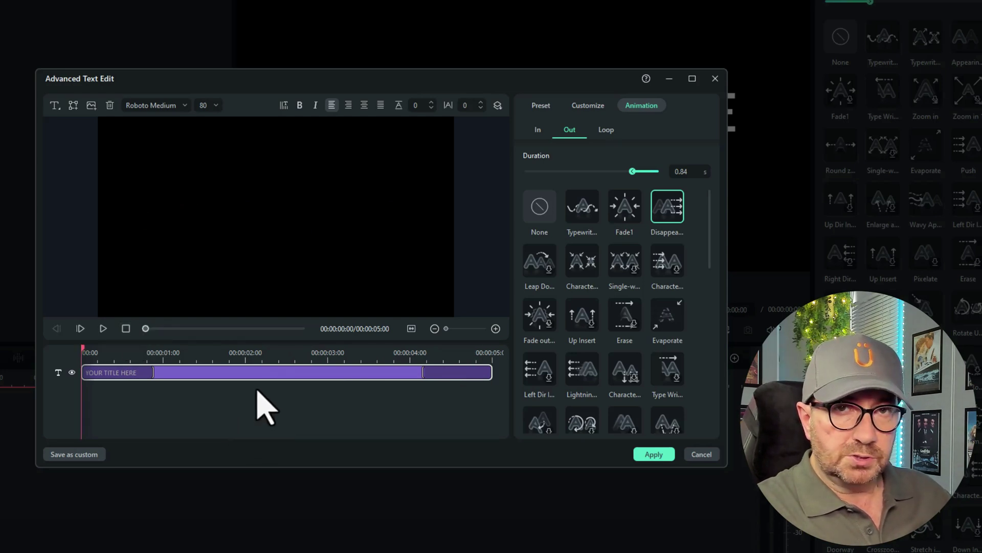
click(606, 130)
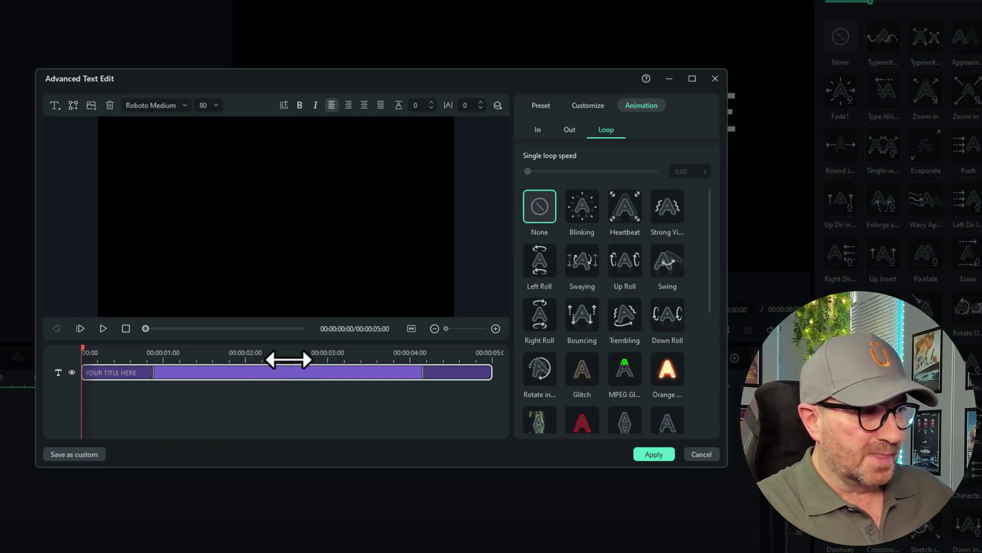
- Preview the title, then apply the Blinking loop animation
click(103, 328)
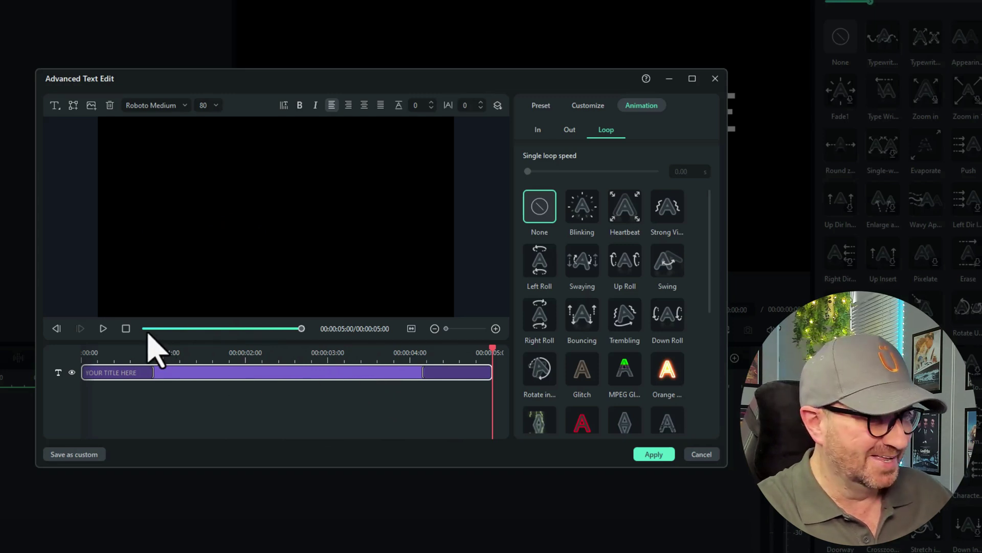
click(126, 328)
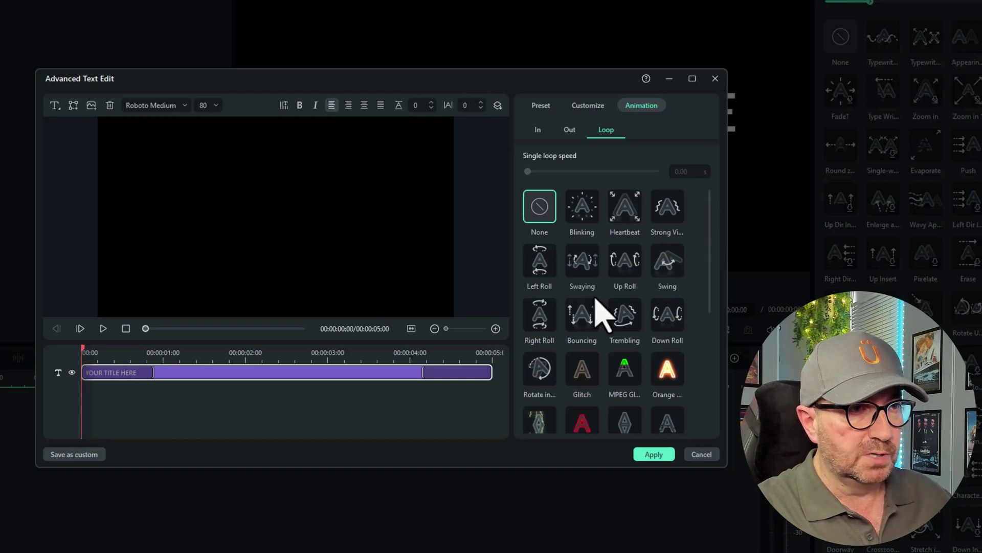
click(586, 217)
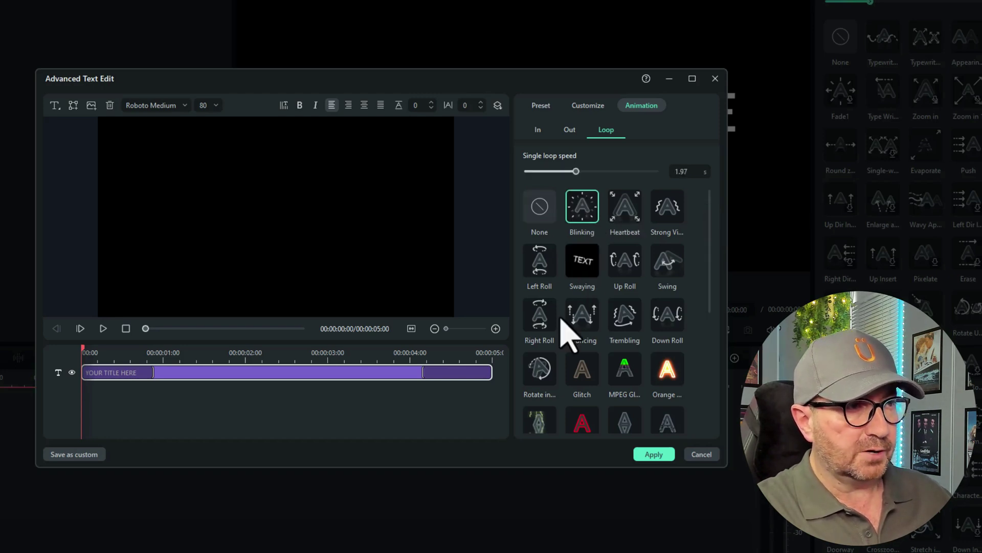
click(103, 327)
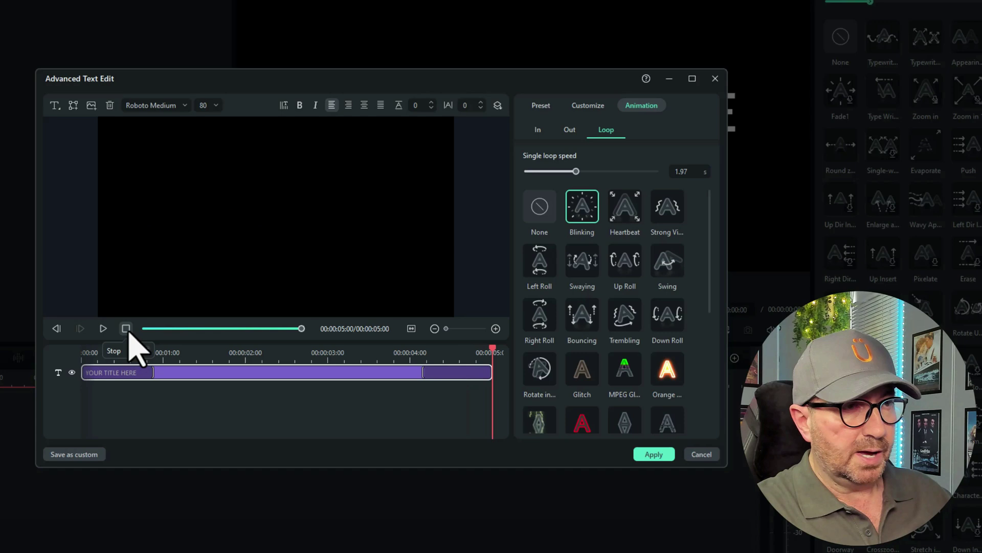
- Set the blink's single loop speed to 2.15 s and preview the result
drag(578, 173, 609, 175)
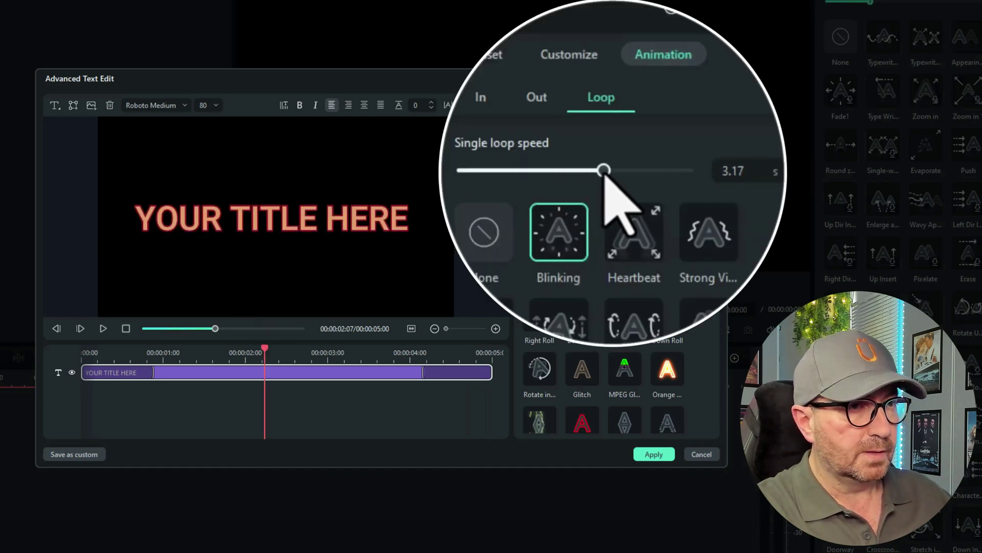
click(126, 329)
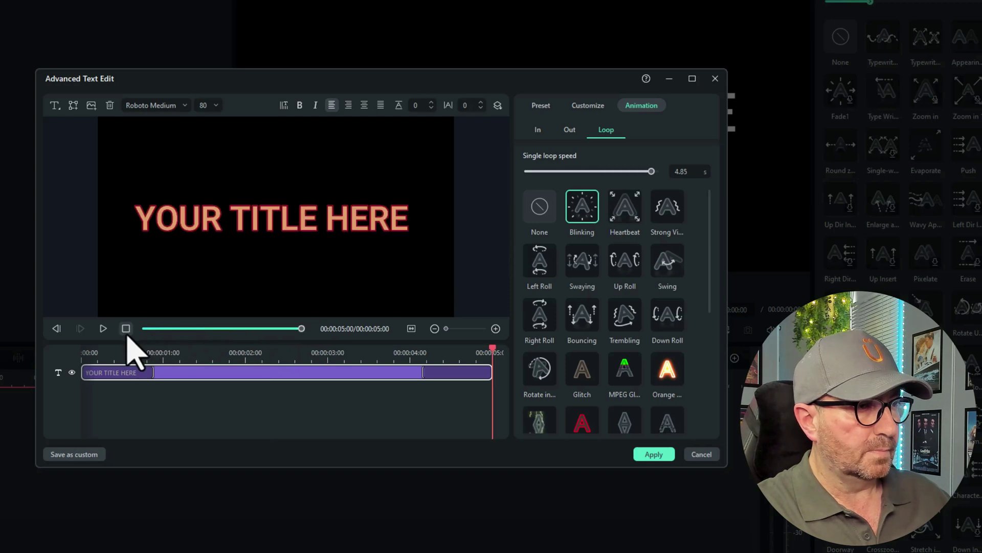
click(103, 328)
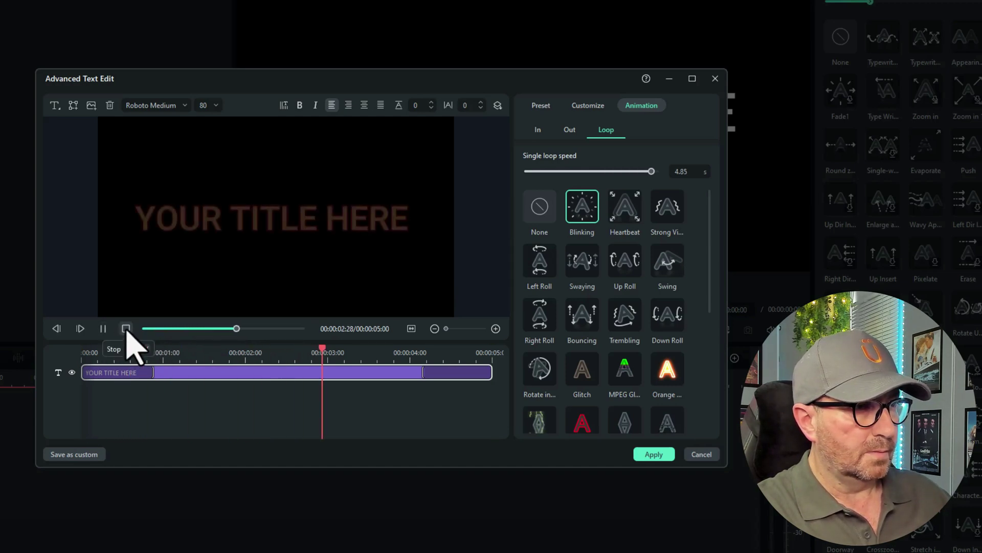
click(126, 328)
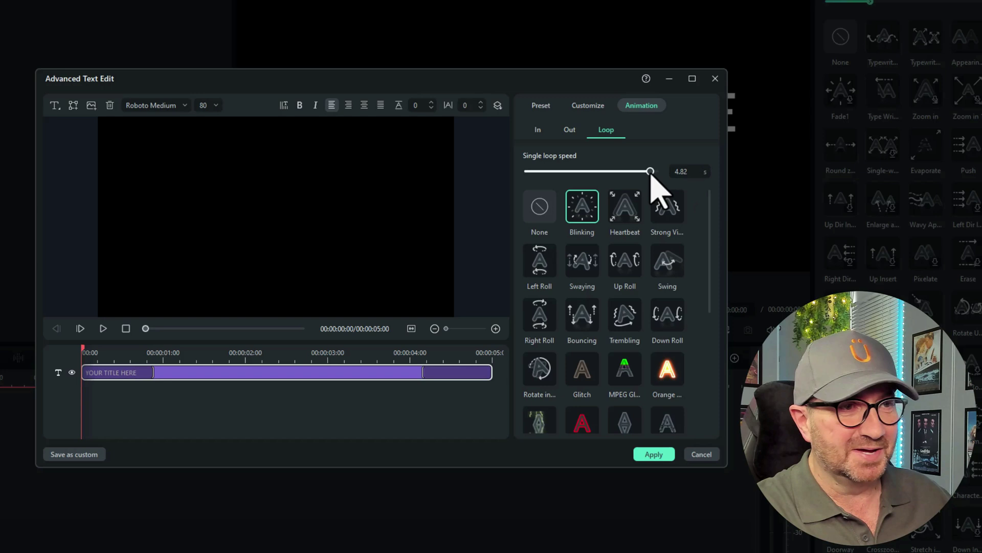
drag(651, 173, 581, 172)
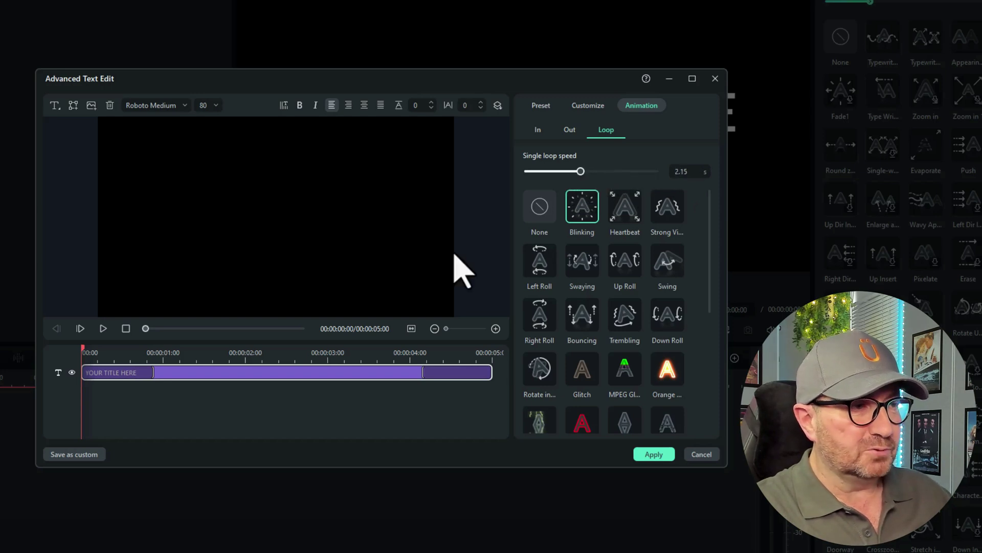
click(103, 328)
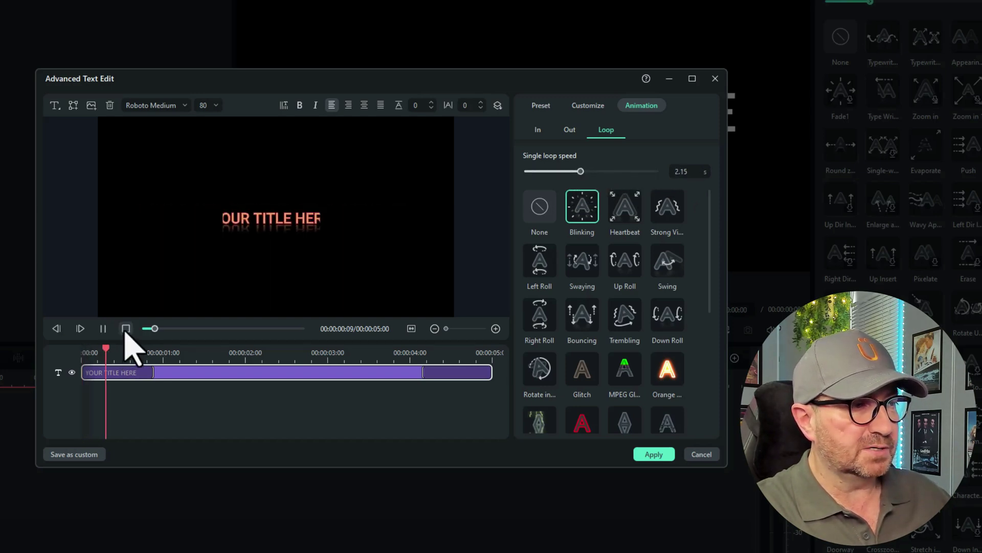
click(126, 328)
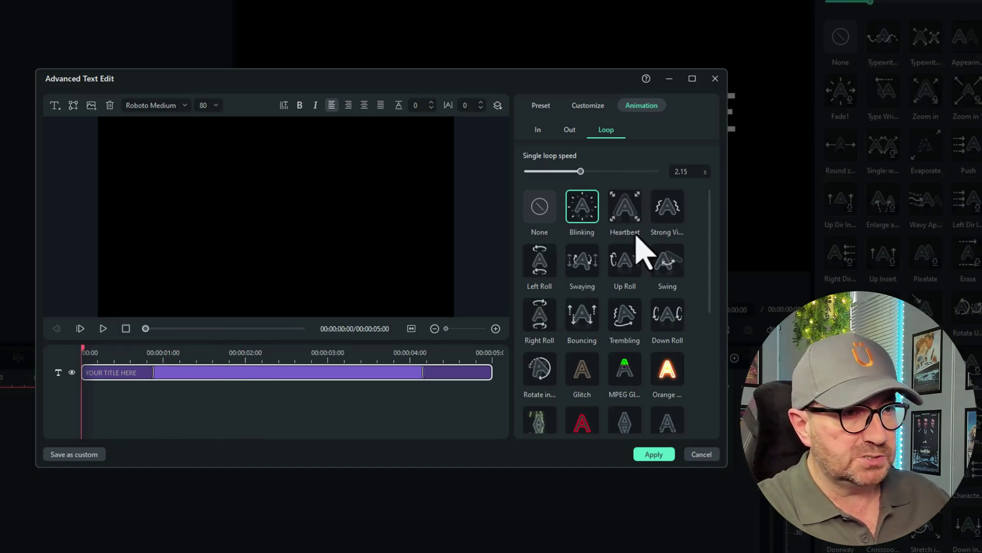
- Try the Heartbeat loop animation, checking the preview at 1:14 and 2:09
click(621, 214)
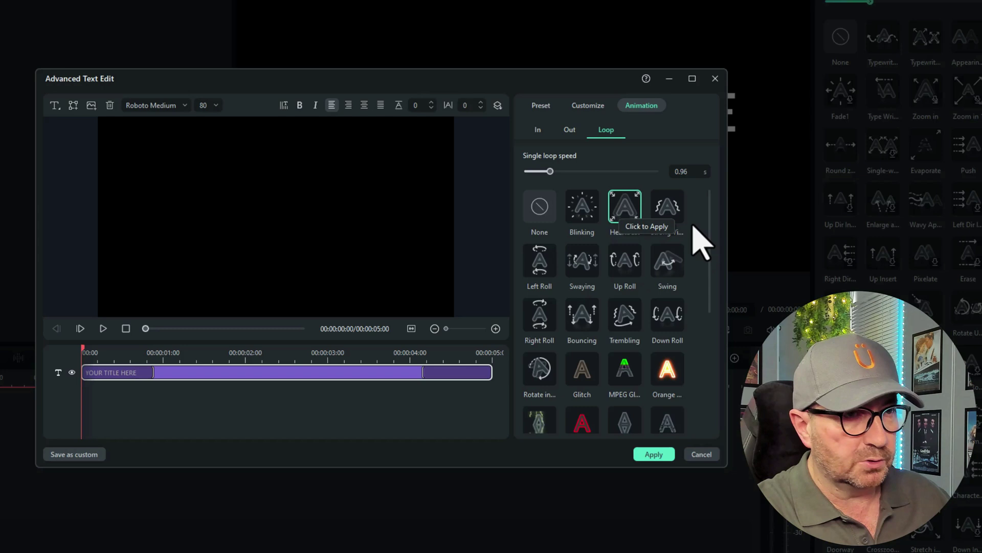
scroll(709, 267, down, 1)
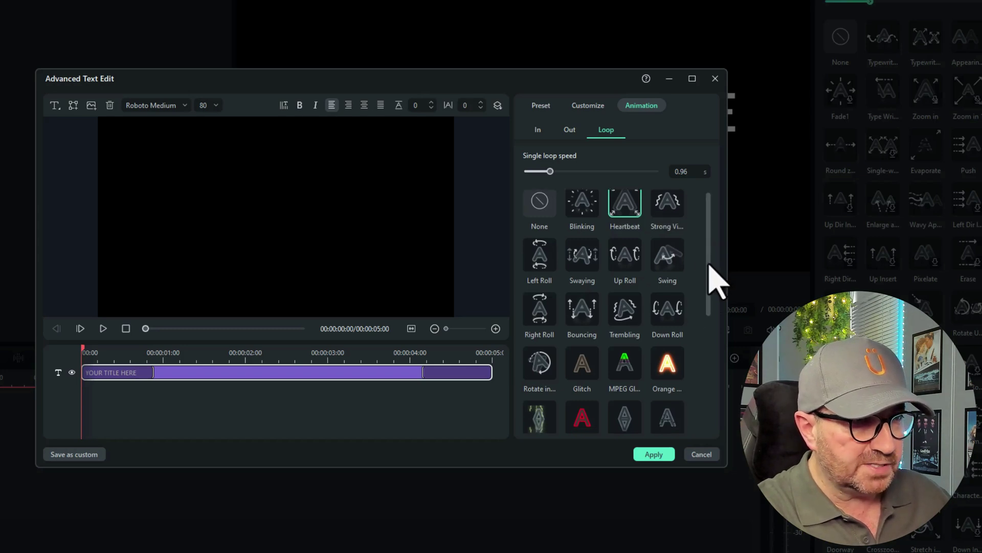
drag(710, 265, 716, 319)
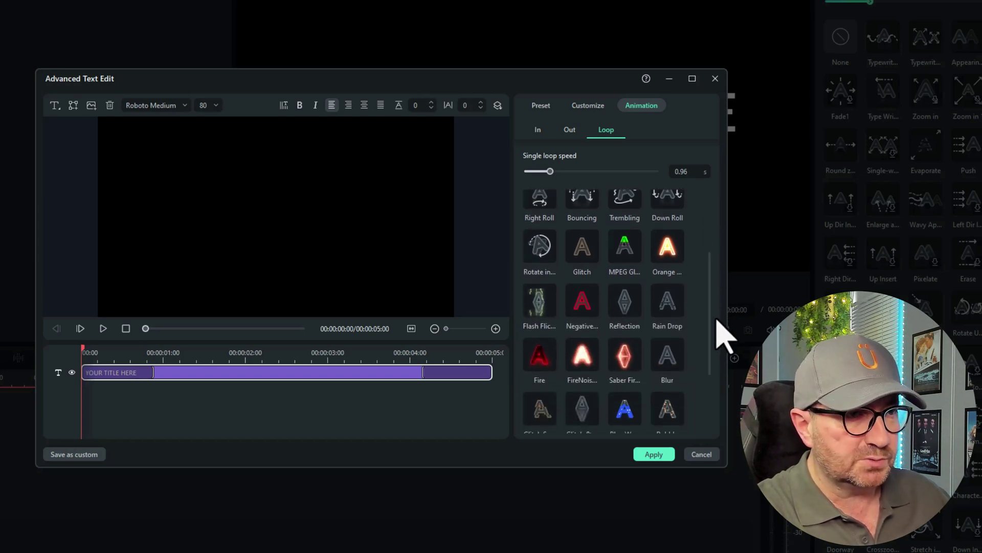
click(201, 358)
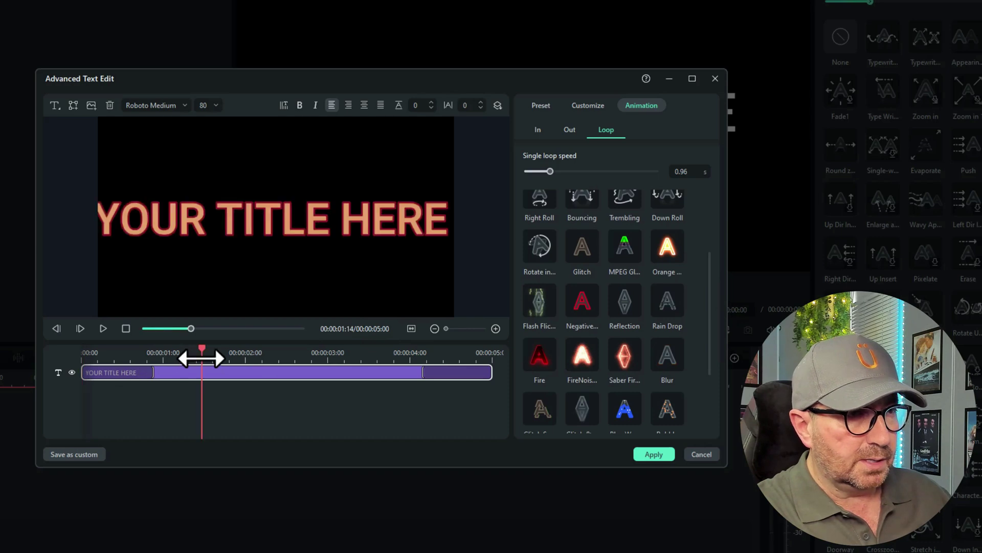
click(271, 351)
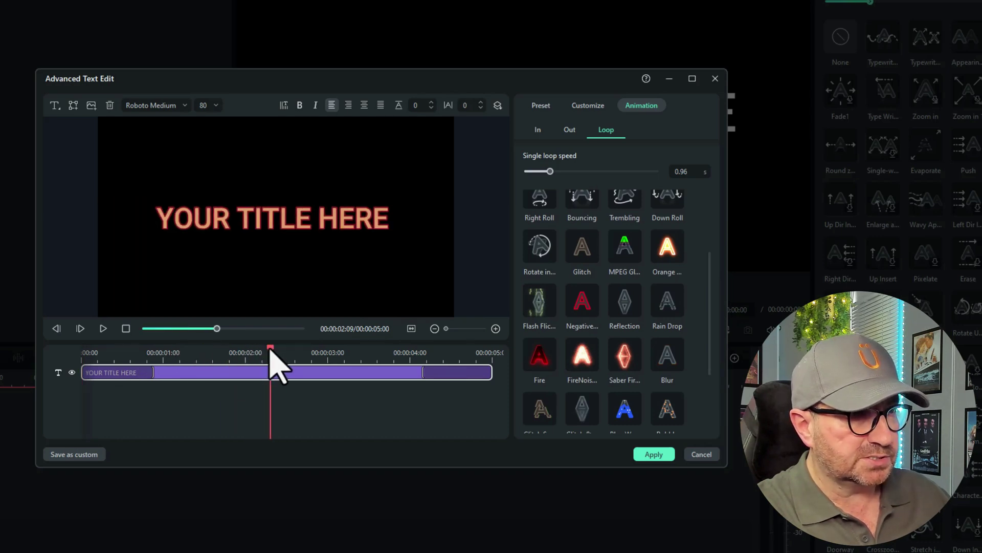
- Preview the Glitch, MPEG glitch and orange neon glow loop animations
click(586, 254)
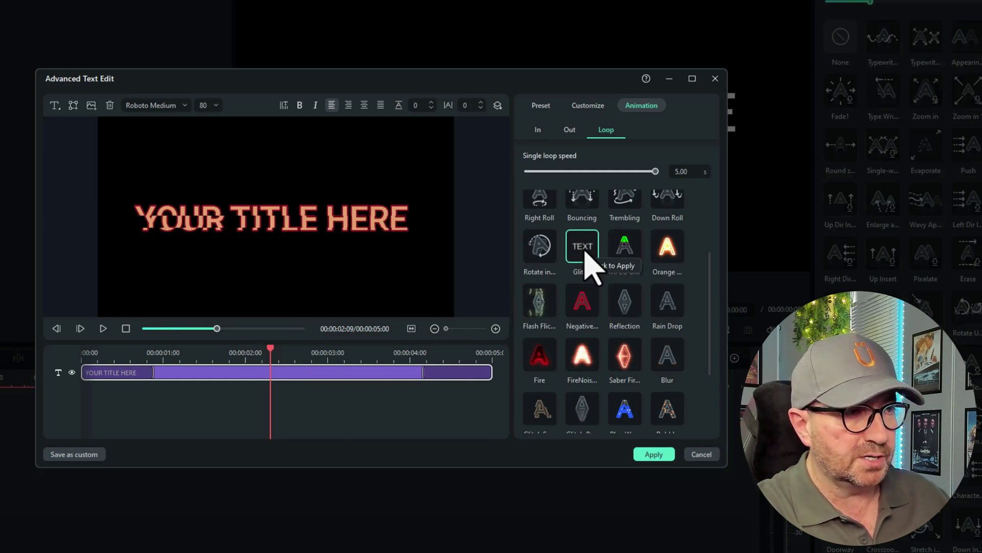
click(103, 330)
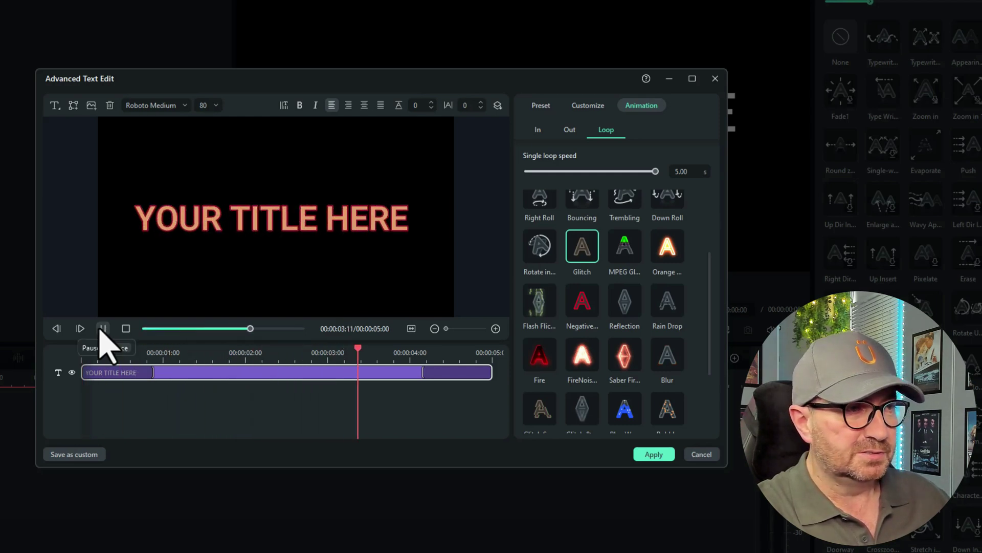
click(126, 329)
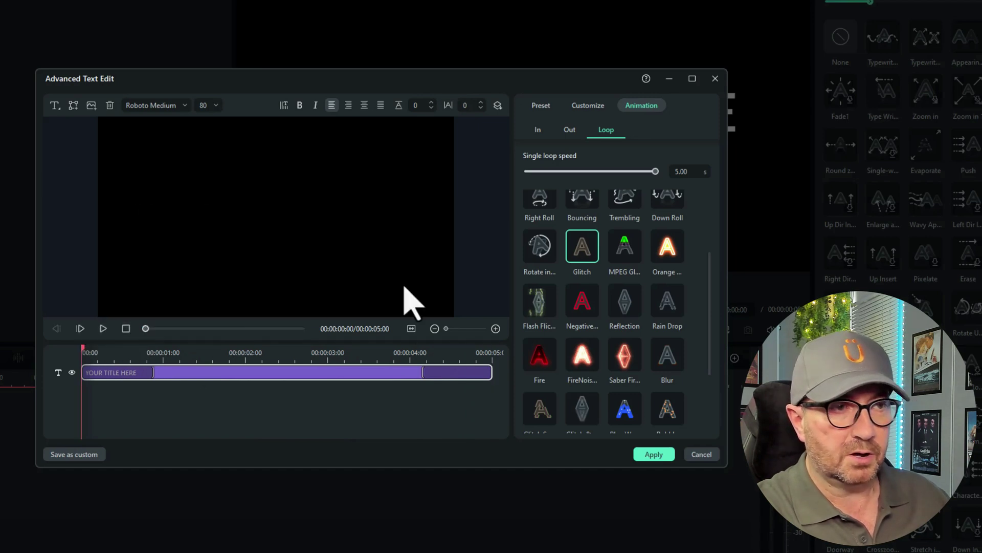
click(232, 356)
click(622, 258)
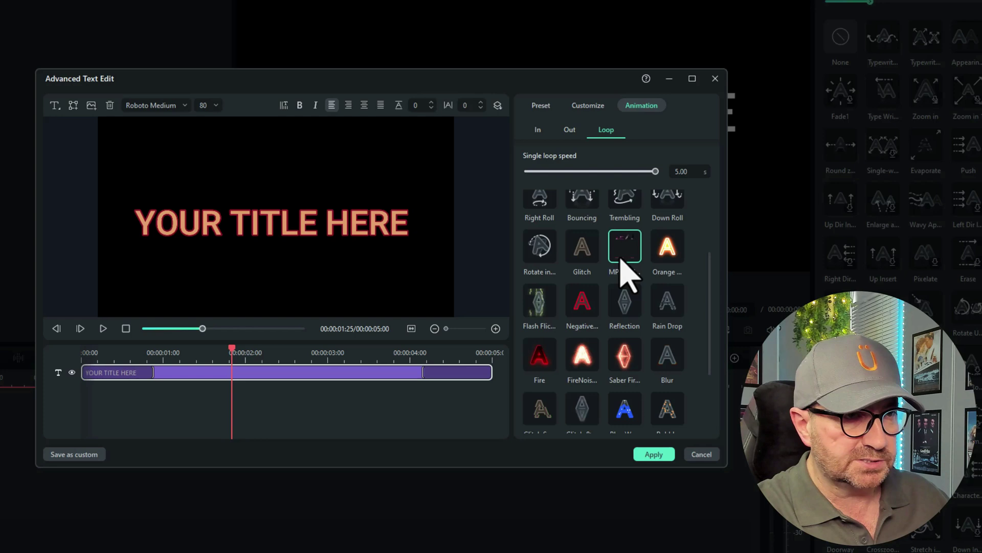
click(660, 253)
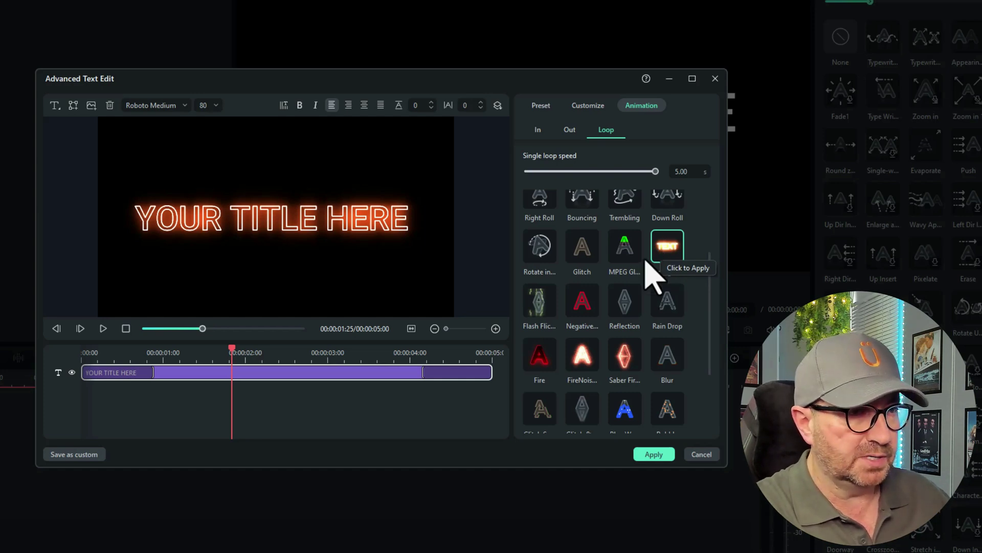
- Apply Flash Flicker at 5.00 s loop speed and preview its flicker
click(534, 305)
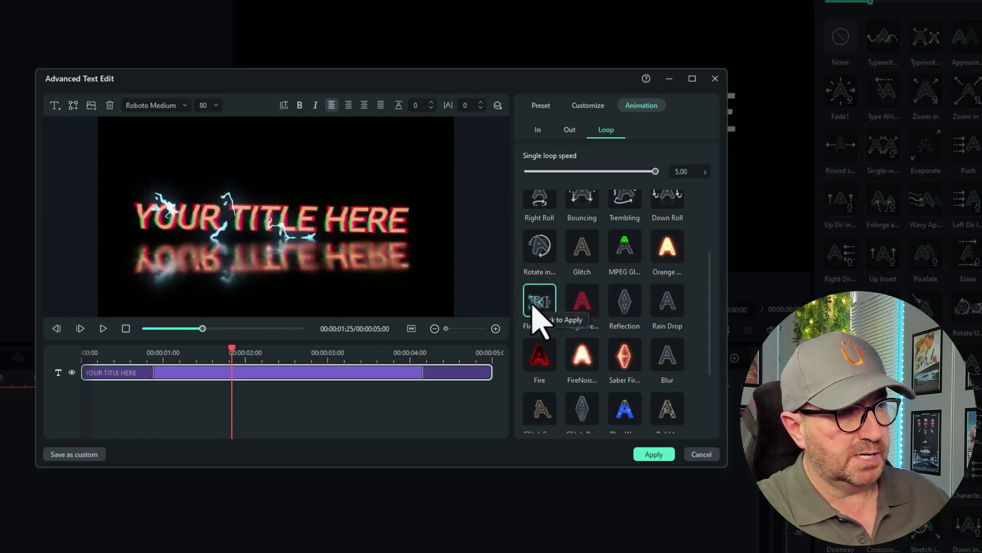
click(125, 328)
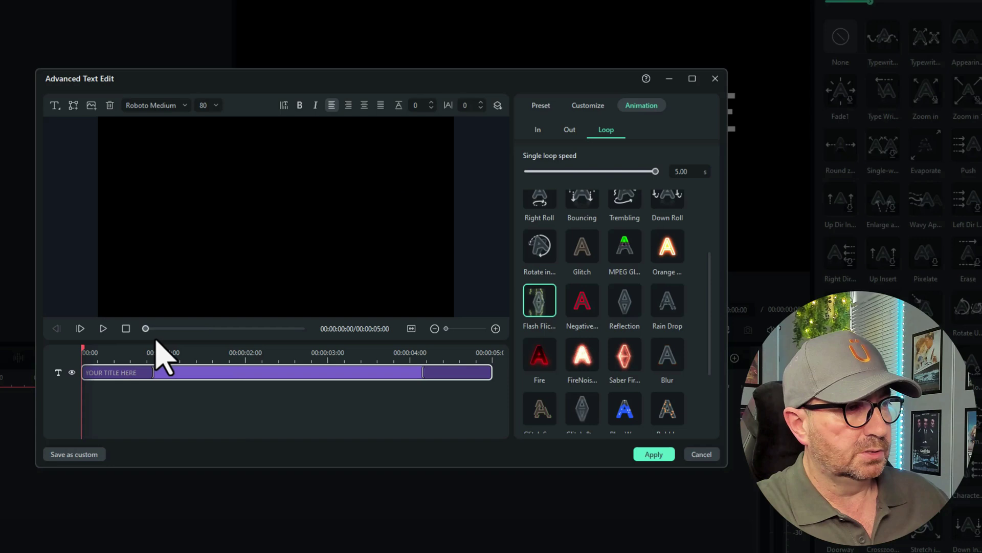
click(103, 328)
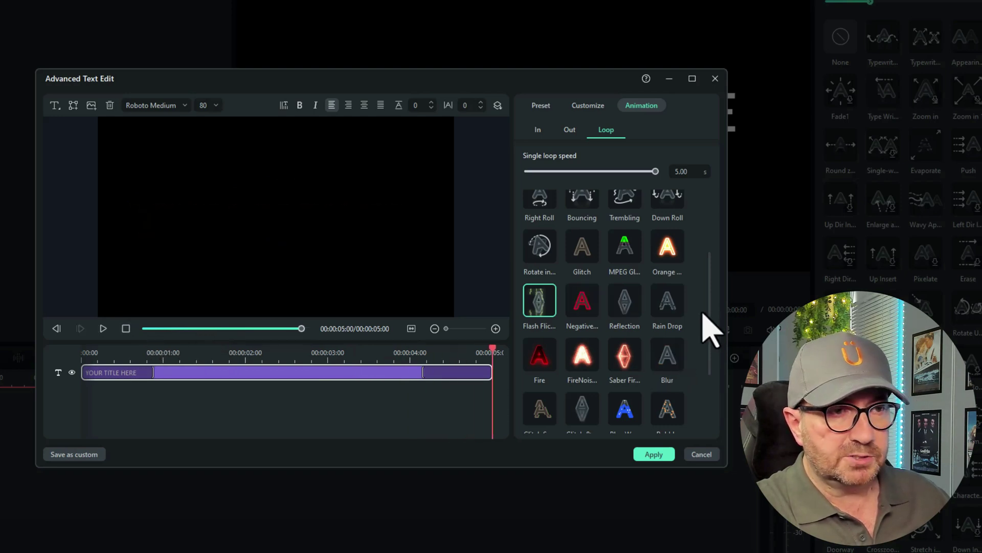
drag(707, 327, 704, 271)
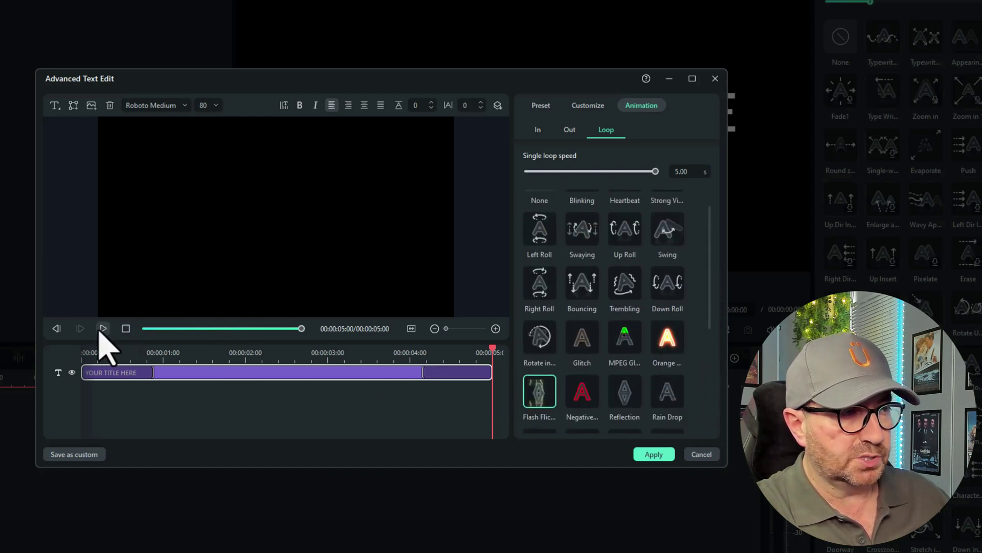
click(125, 330)
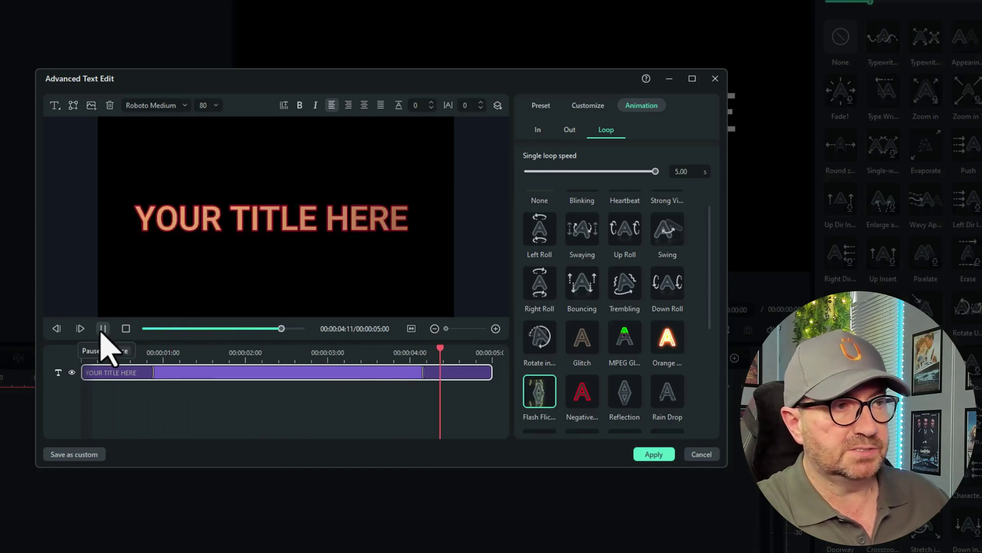
click(241, 351)
click(200, 356)
drag(201, 358, 226, 363)
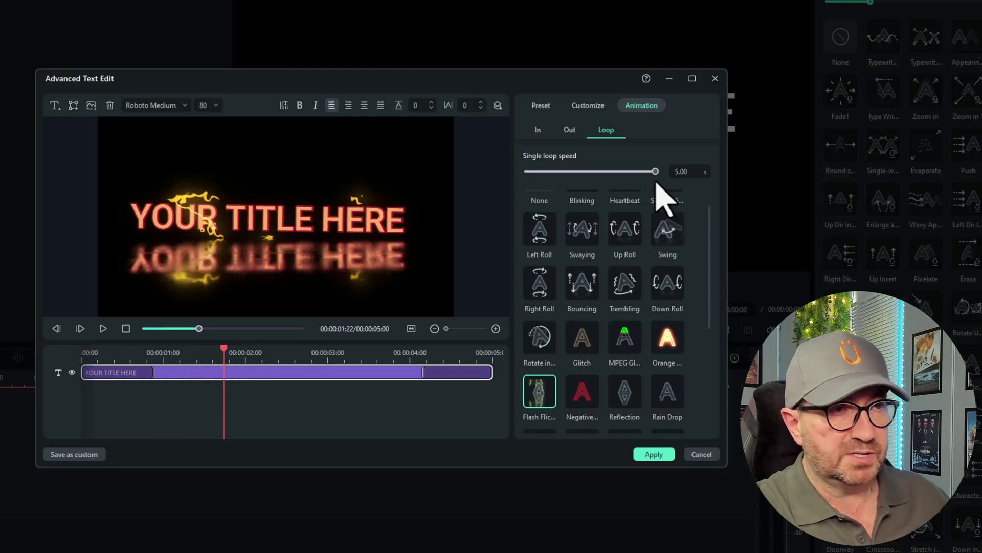
- Set both the title's In and Out animations to None
click(537, 131)
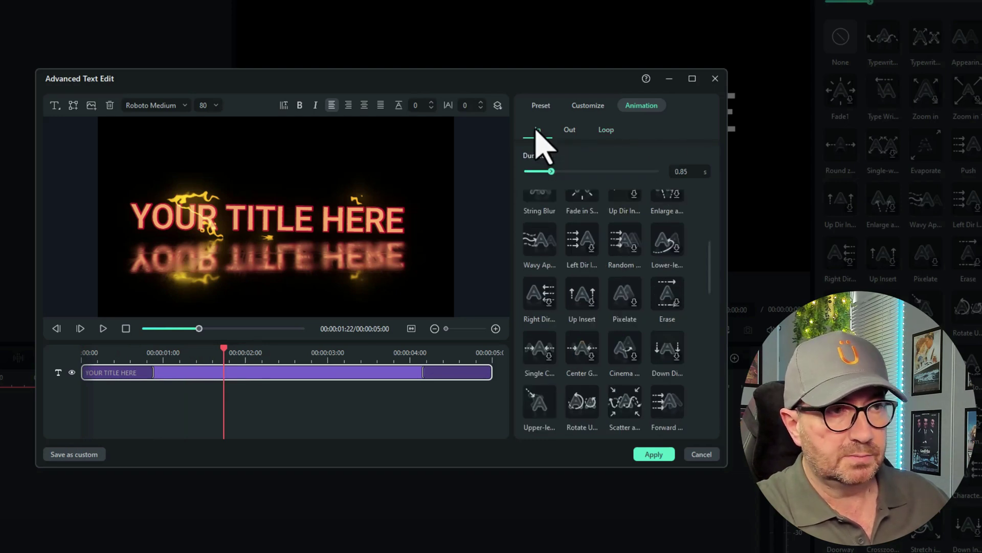
scroll(715, 266, up, 5)
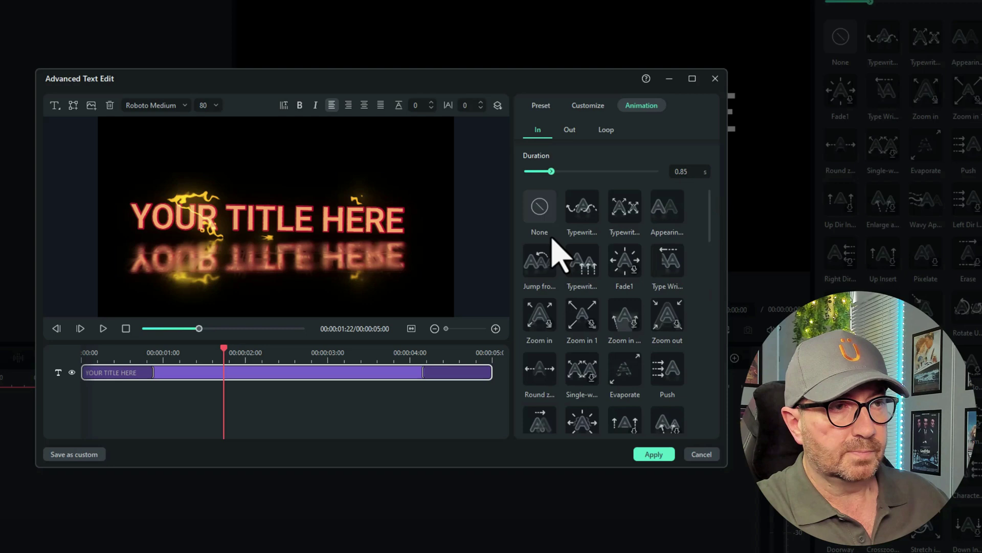
click(542, 214)
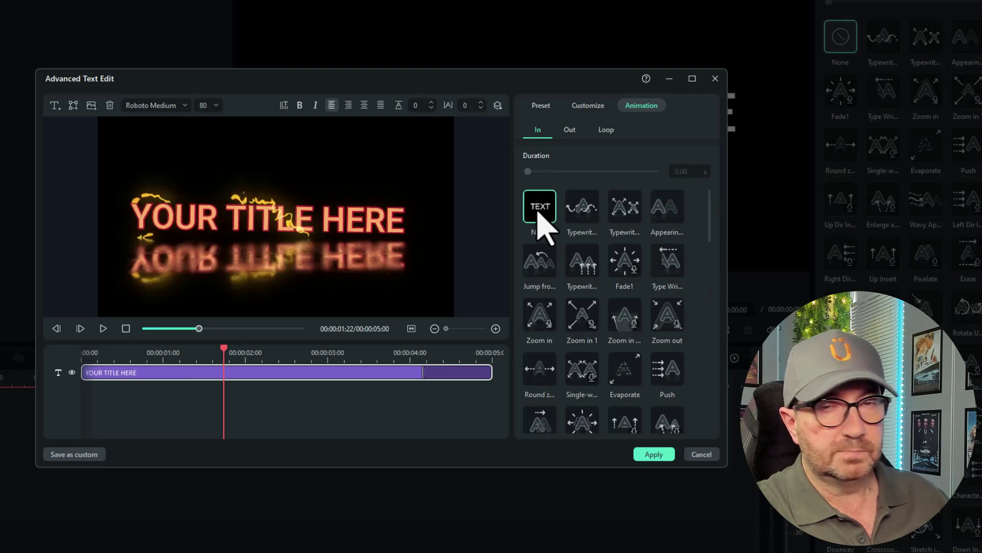
click(570, 131)
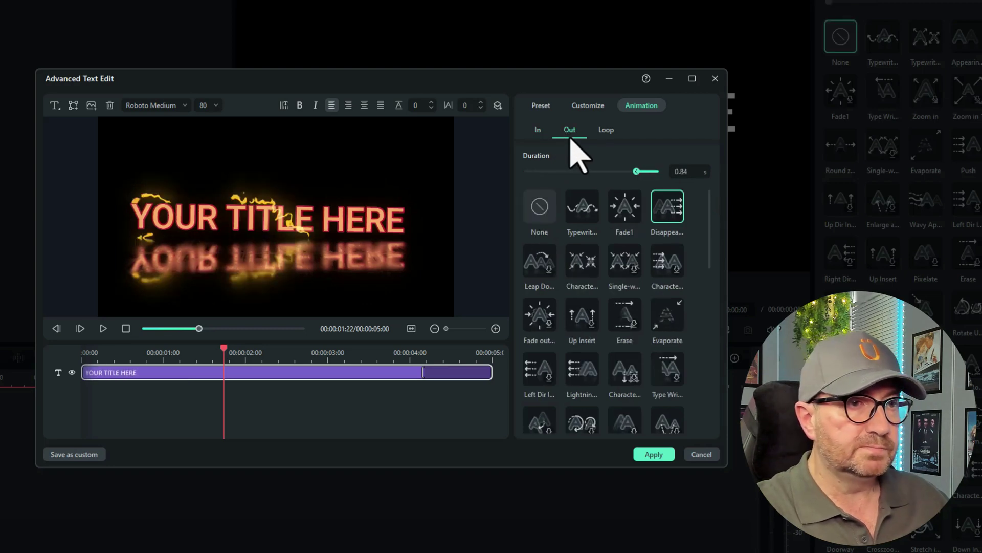
click(537, 212)
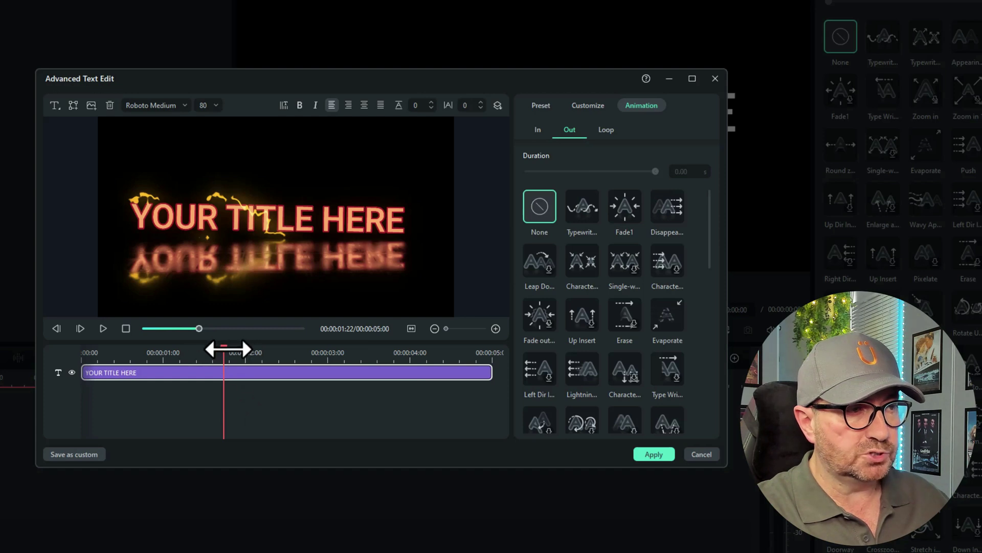
- Preview the title animation from the start and apply the text edits
drag(223, 346, 66, 358)
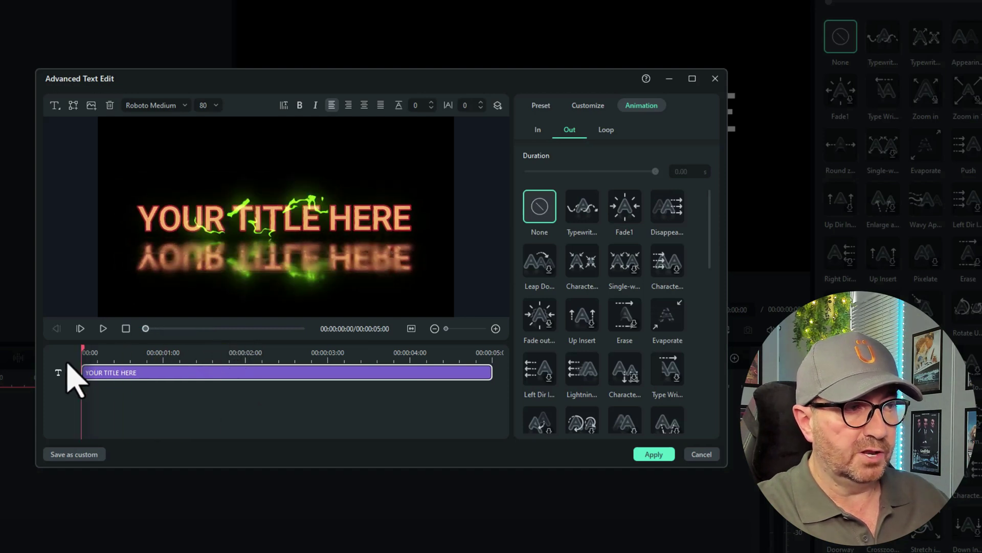
click(103, 328)
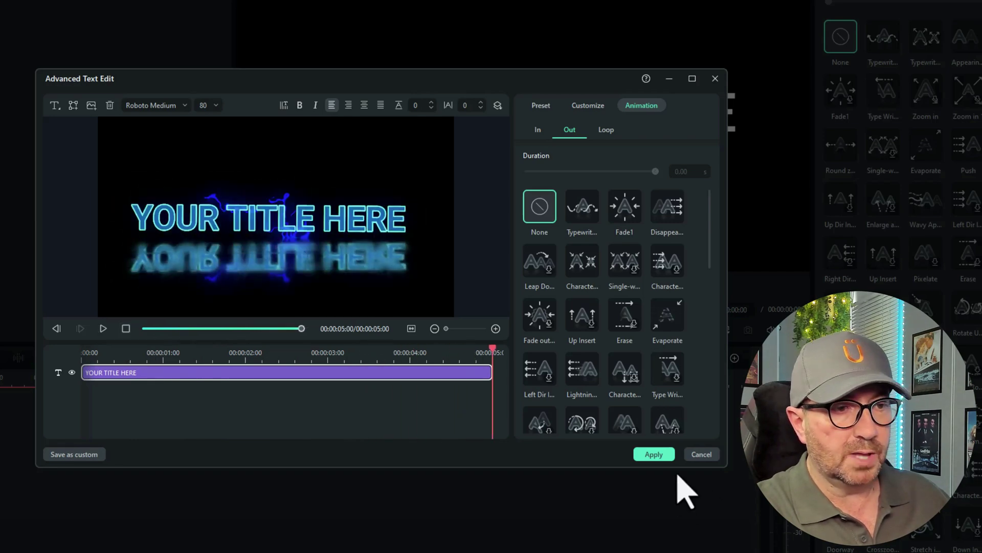
click(662, 454)
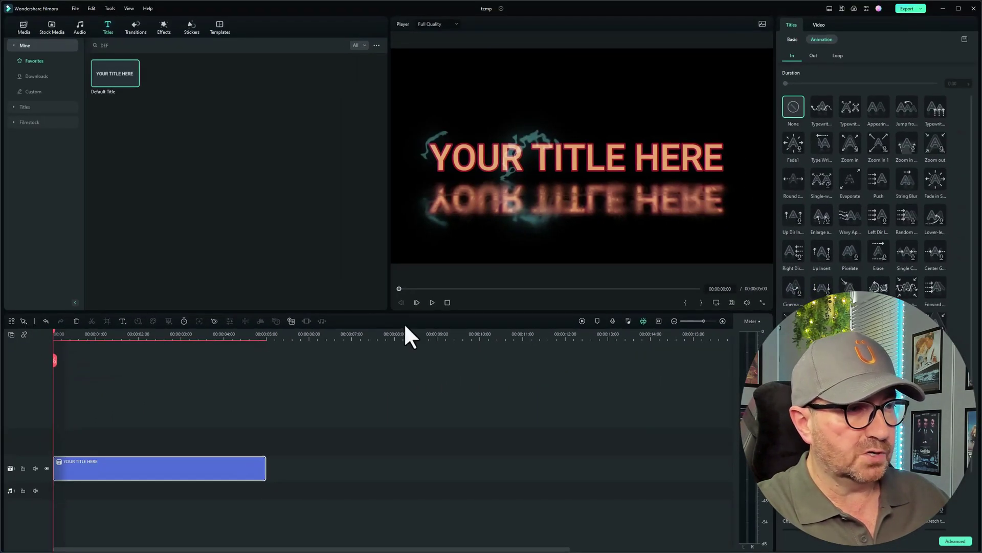
click(432, 302)
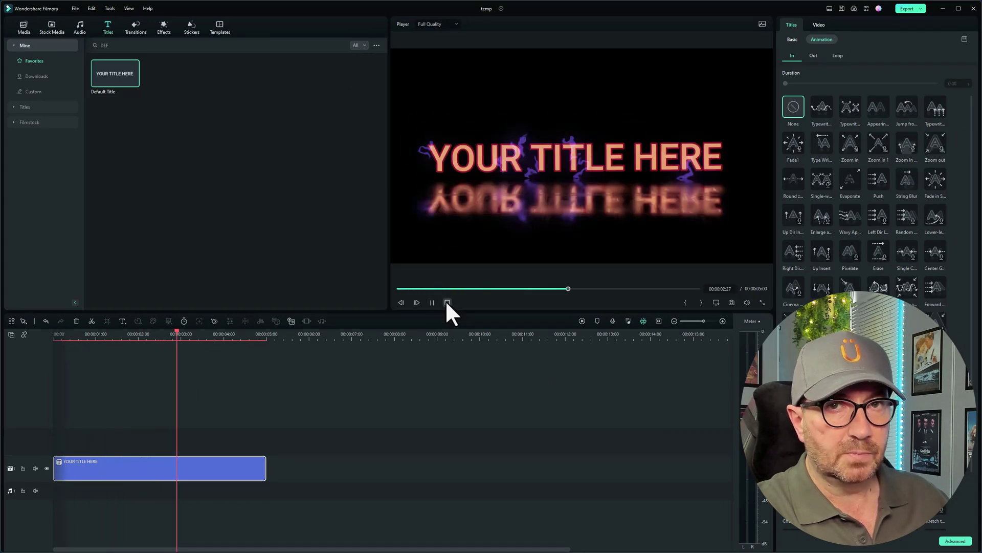
click(447, 303)
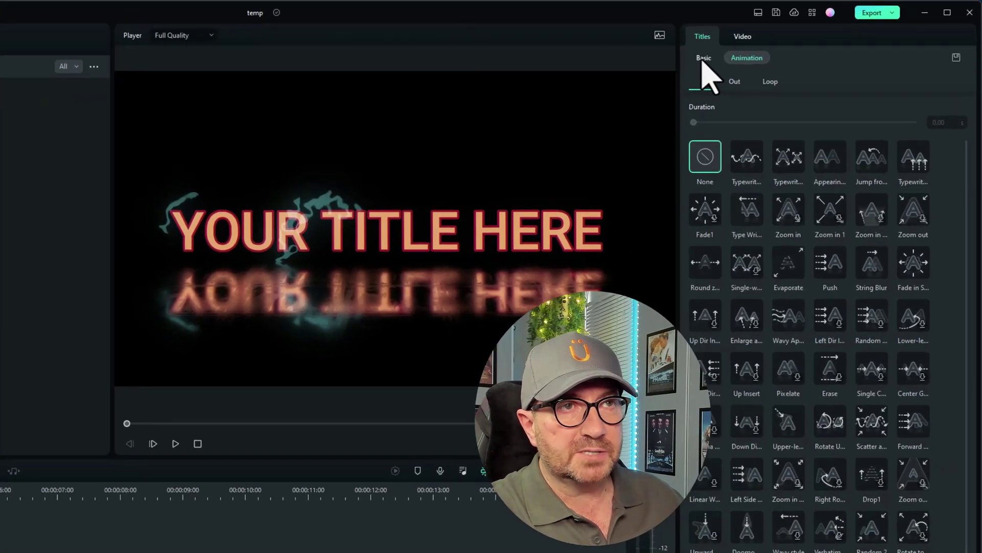
- Add a Transform keyframe at 0:14, then drag the title's scale to minimum at 0:00
click(793, 39)
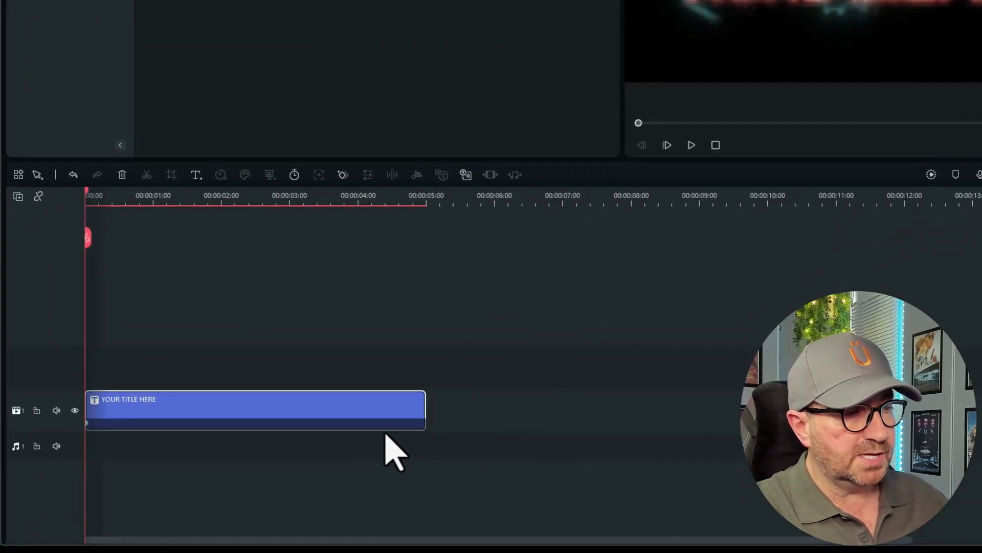
key(End)
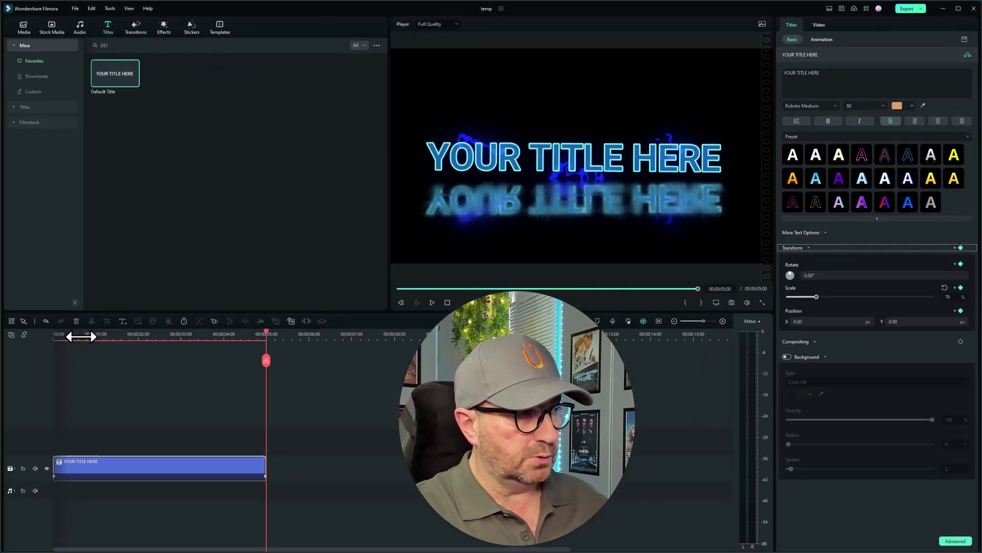
click(80, 333)
drag(79, 335, 73, 336)
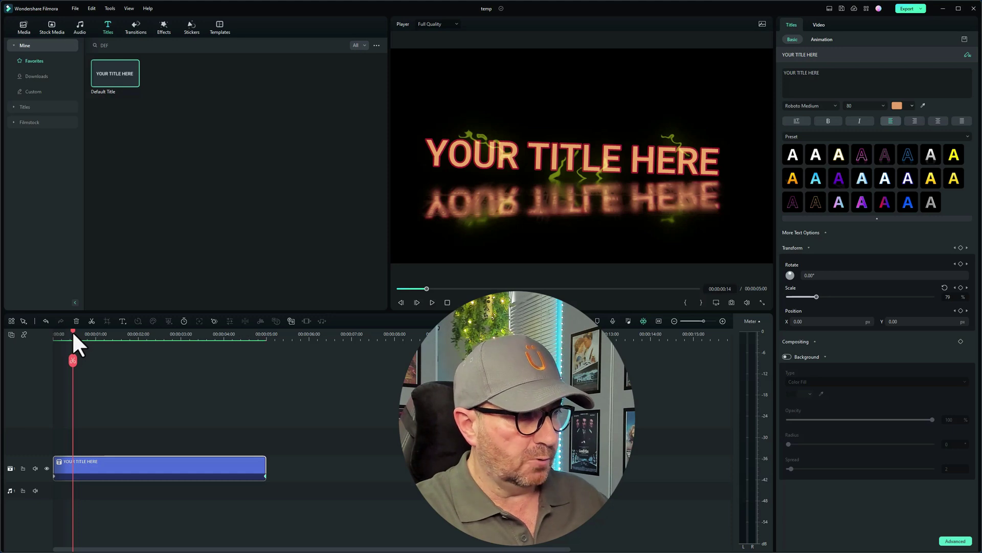
click(961, 248)
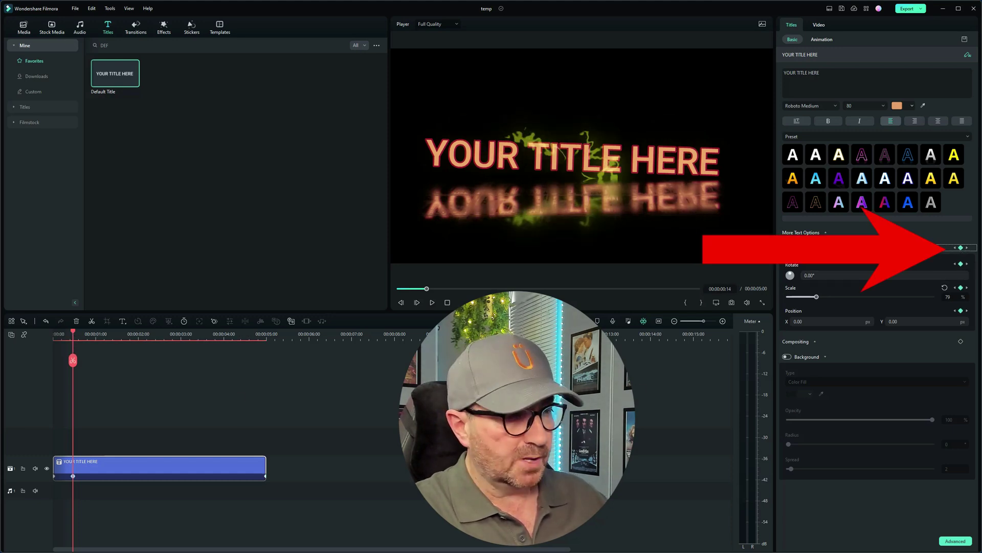
key(Home)
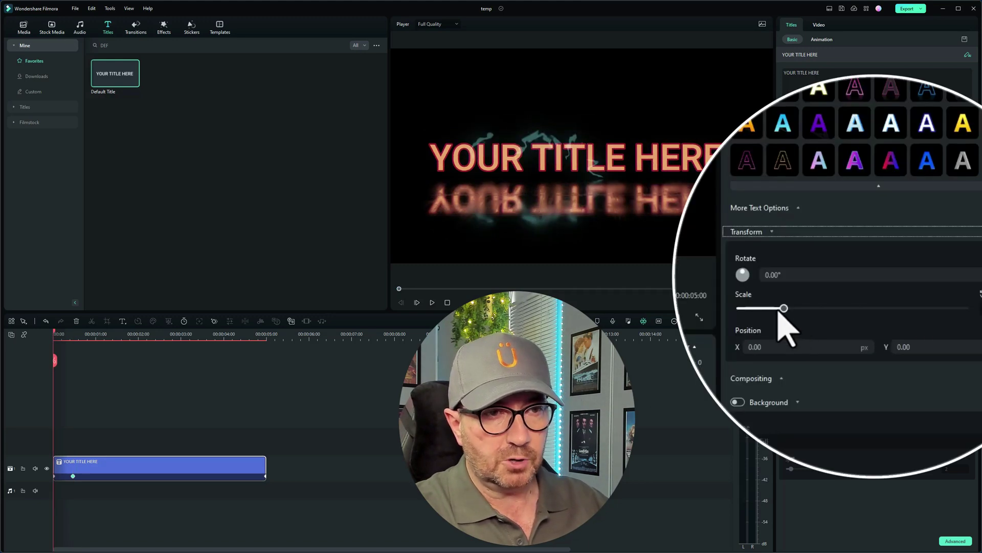
drag(784, 308, 688, 332)
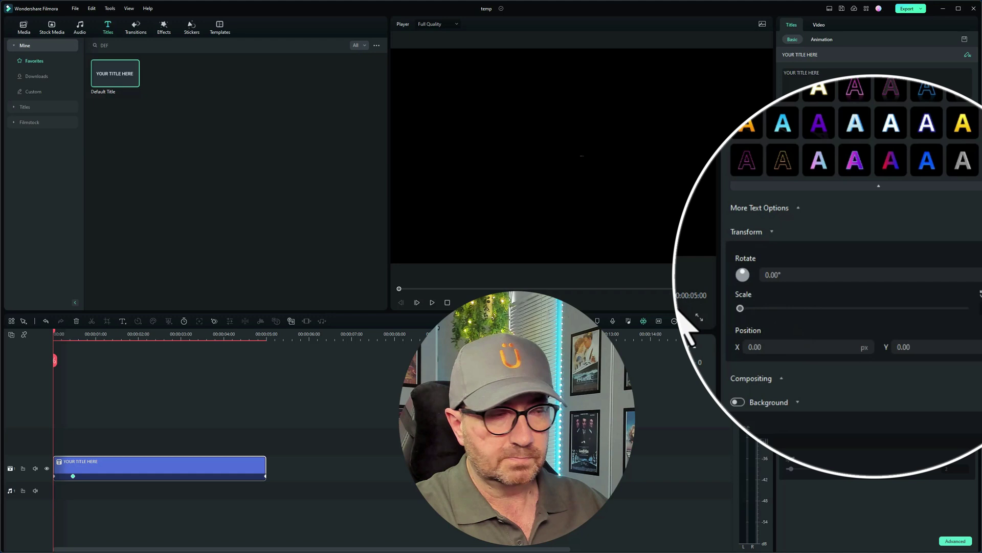
- Move the 79% scale keyframe to 0:26 and replay the zoom-in from the start
click(432, 302)
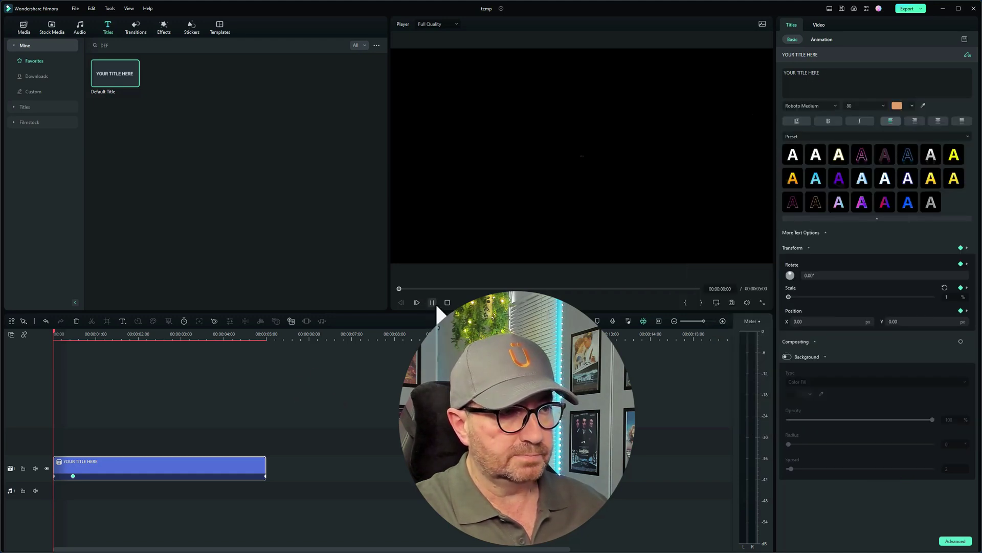
click(447, 303)
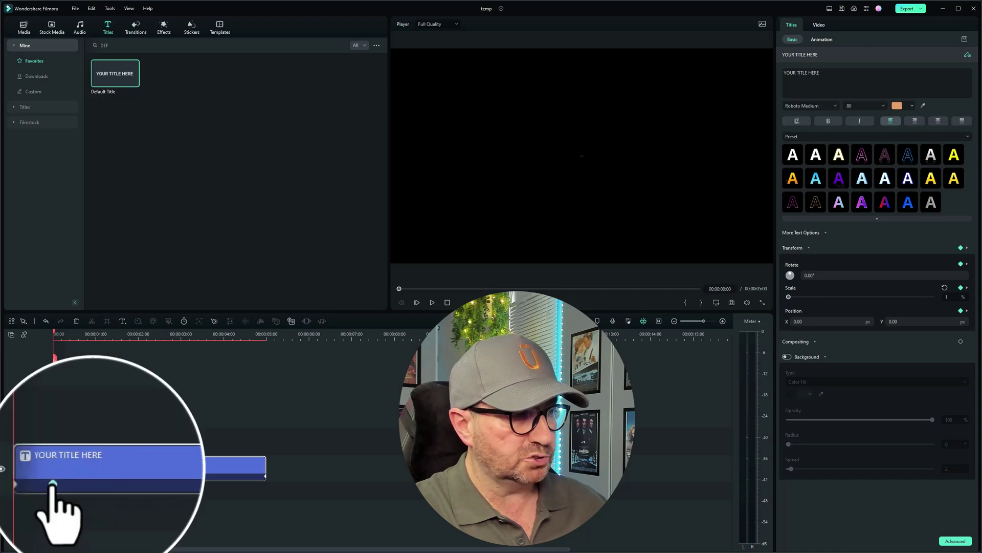
click(73, 477)
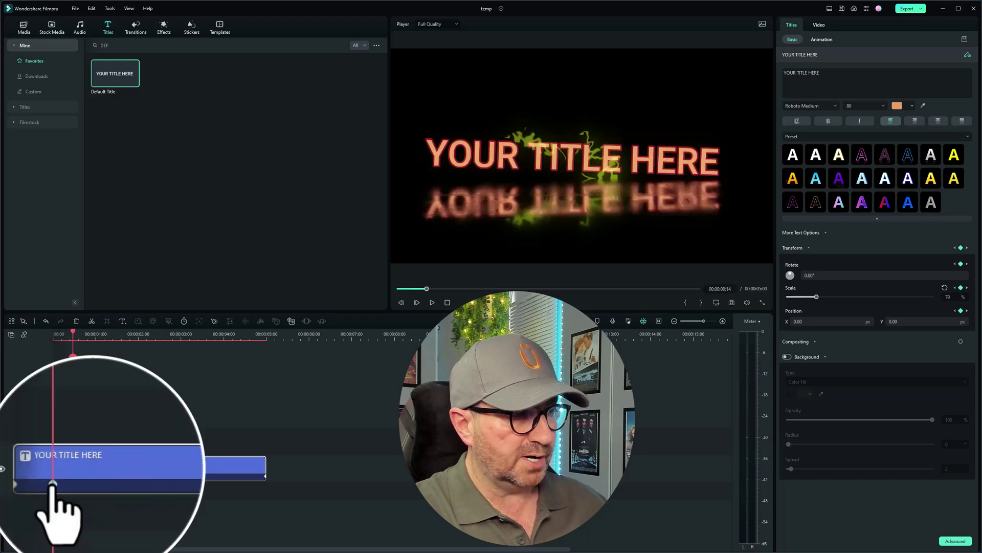
click(90, 474)
click(448, 302)
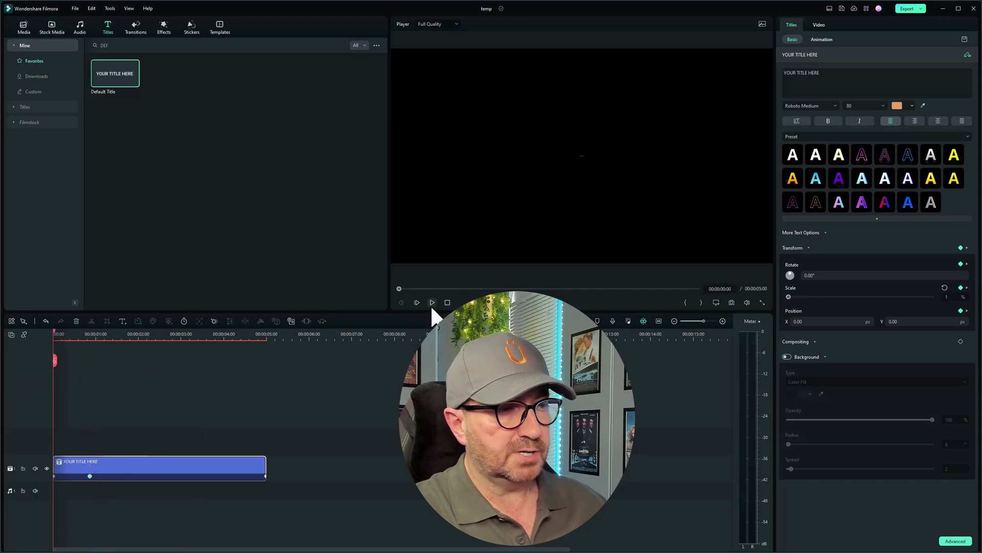
click(431, 303)
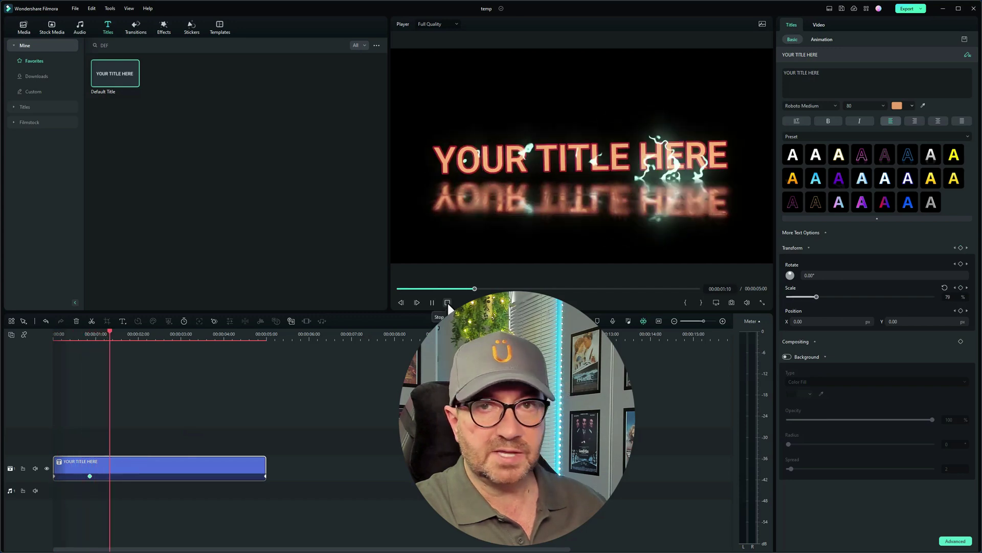
click(447, 302)
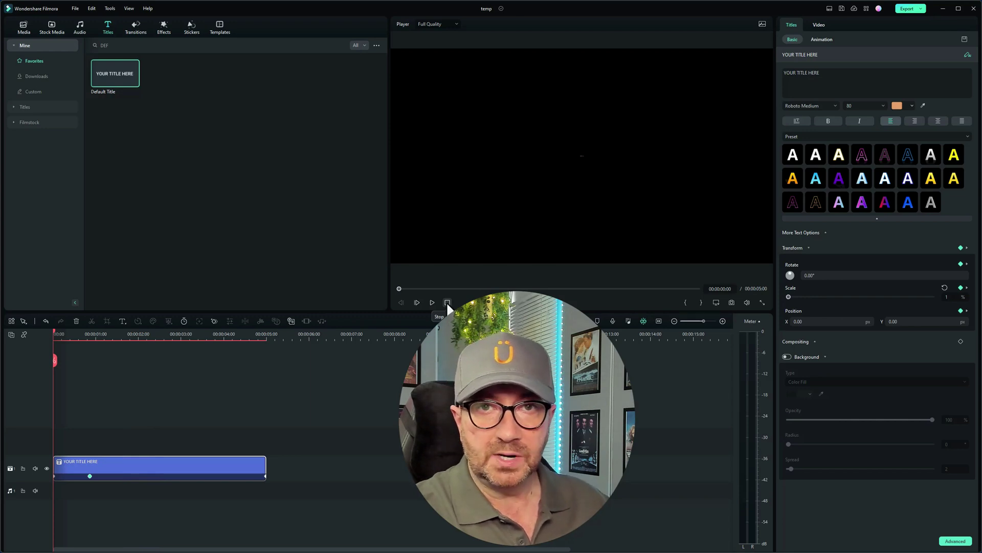
- Keyframe the 79% scale at 3:26, then set scale to 400% at the clip end (5:00)
drag(237, 339, 220, 337)
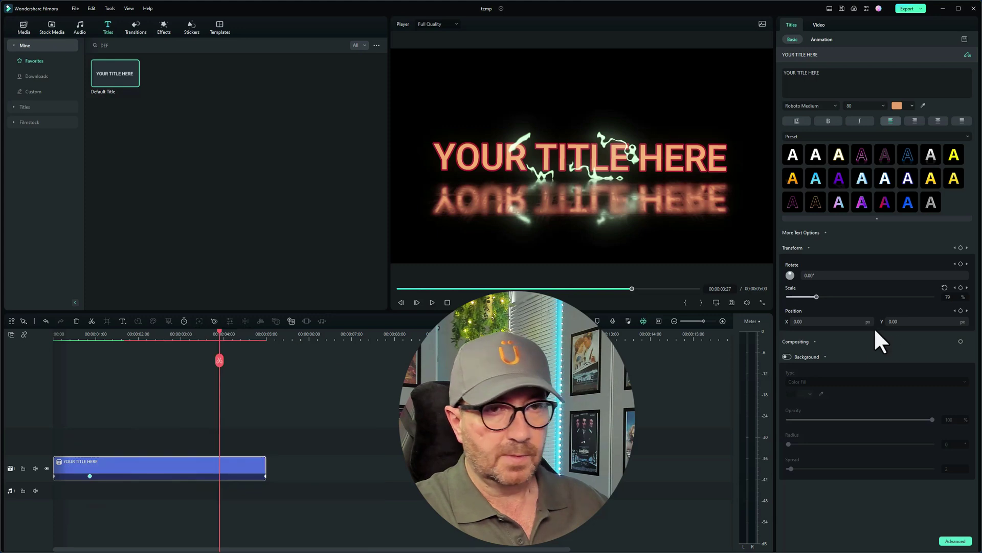
click(960, 247)
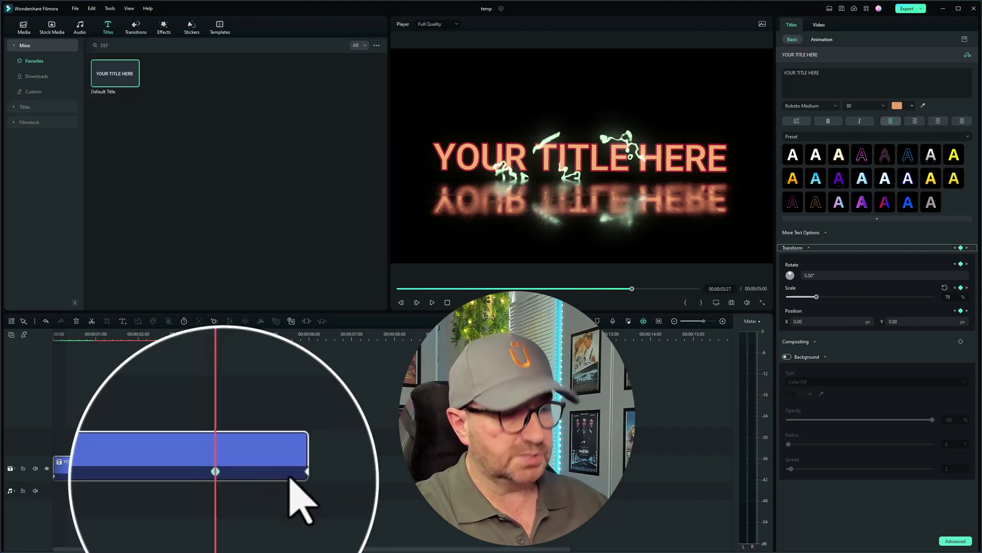
key(Right)
key(Right)
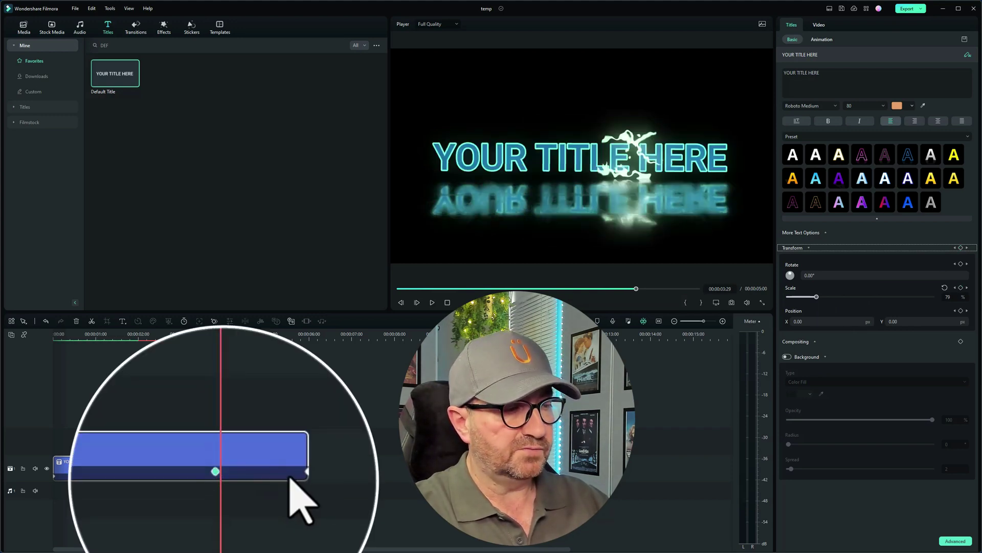
click(967, 288)
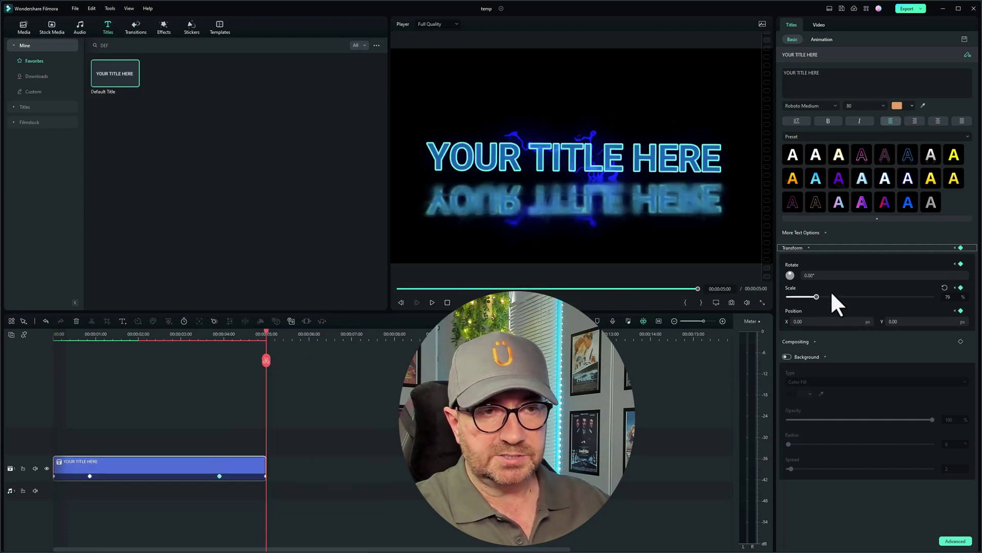
drag(817, 296, 974, 313)
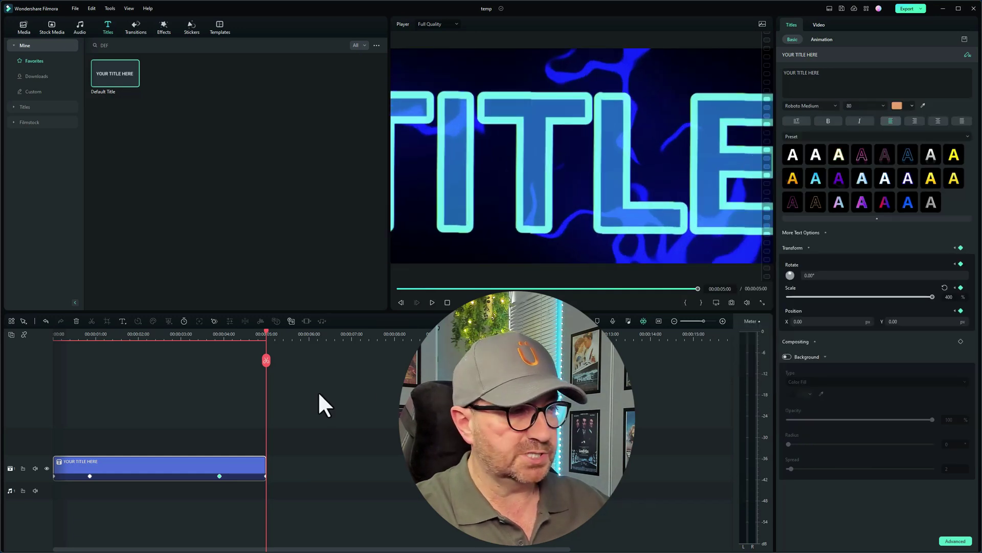
click(447, 302)
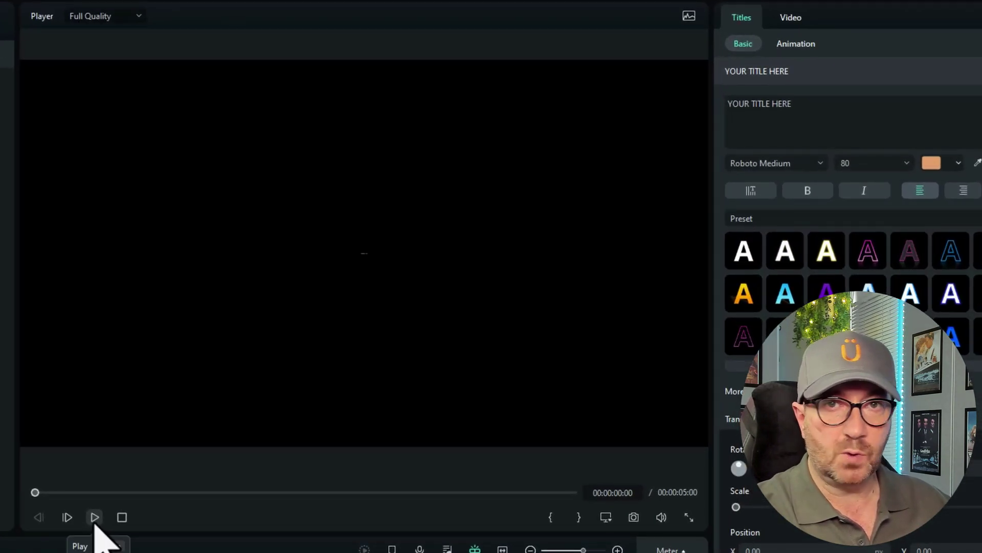
click(95, 517)
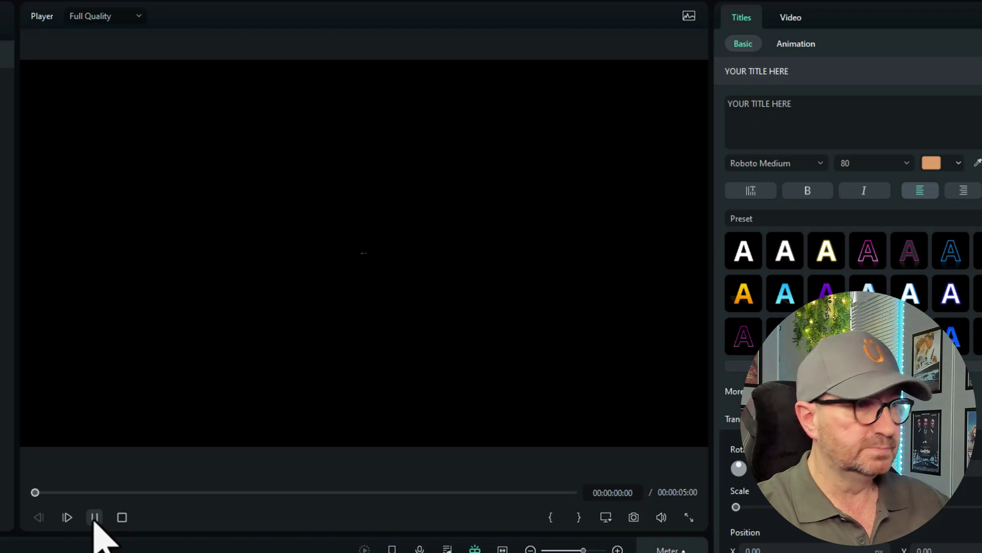